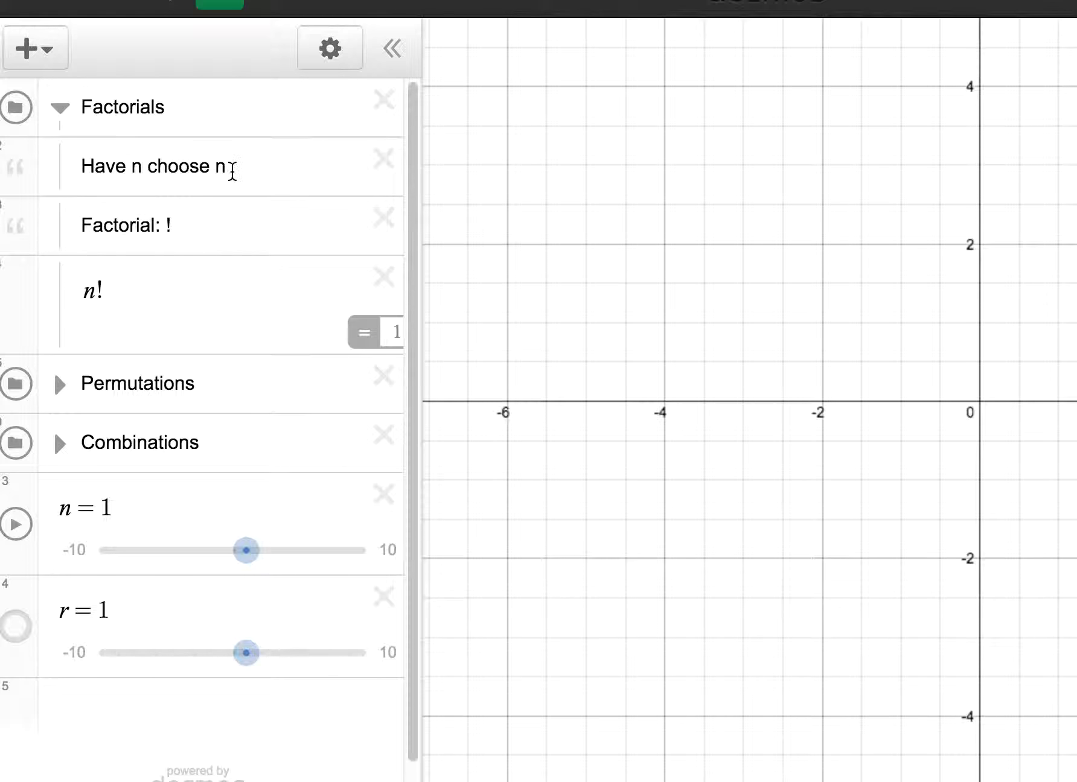
# Step: Evaluate 6! and the product 6·5·4·3·2·1 on two new lines below the "Factorial: !" note
pyautogui.moveTo(227, 169)
pyautogui.mouseDown()
pyautogui.moveTo(125, 169)
pyautogui.moveTo(237, 166)
pyautogui.mouseUp()
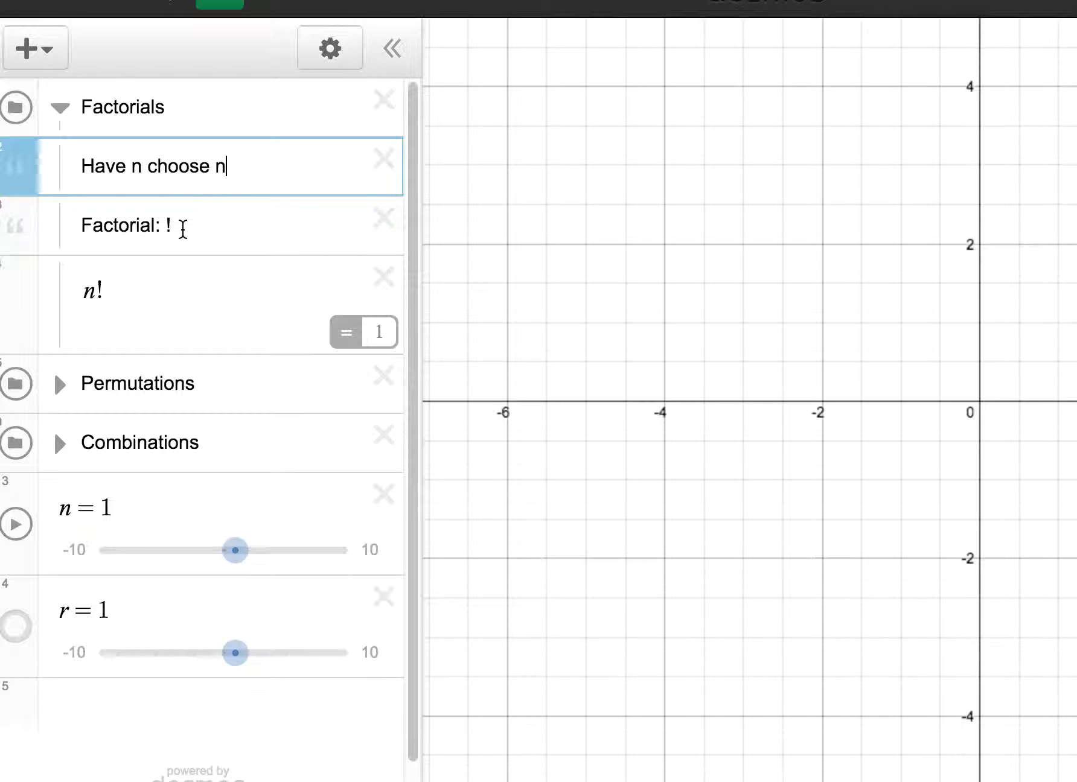
pyautogui.click(183, 229)
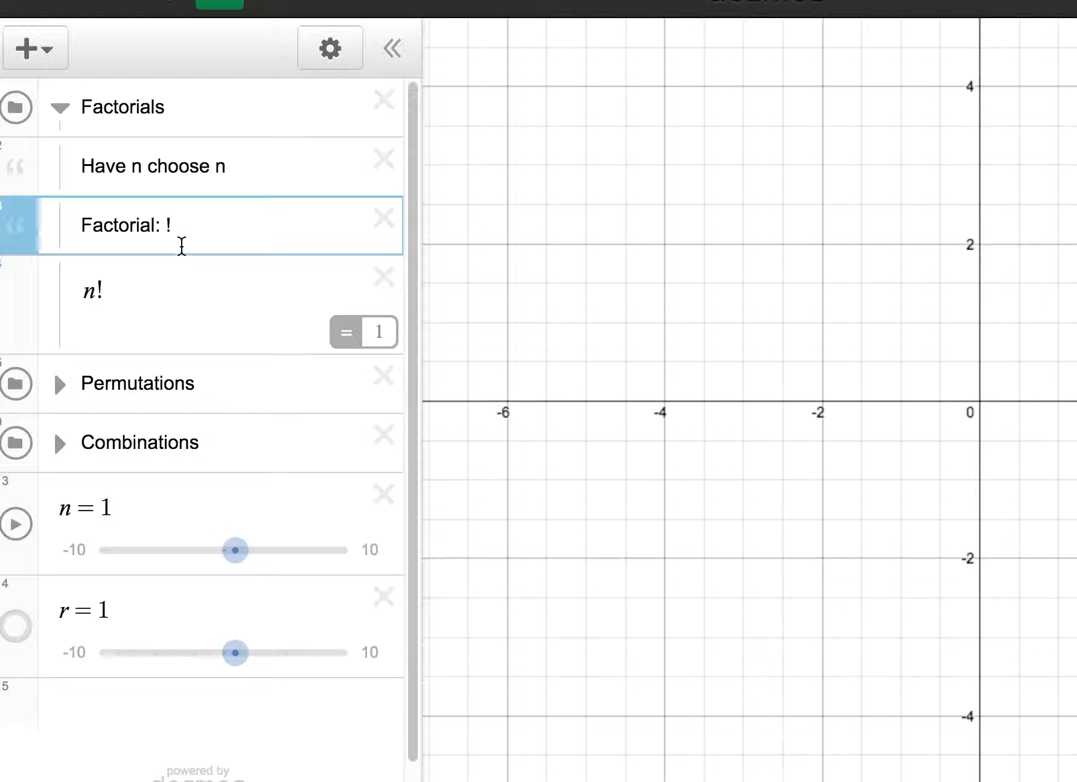
pyautogui.press('Return')
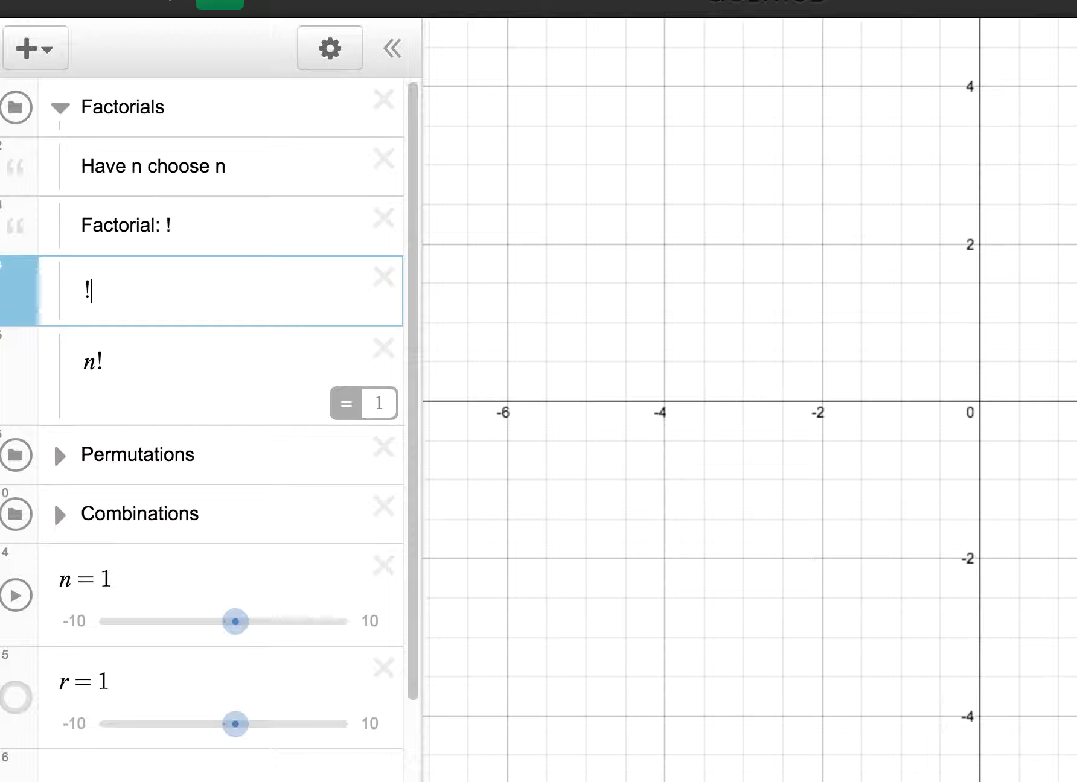
pyautogui.write('6!')
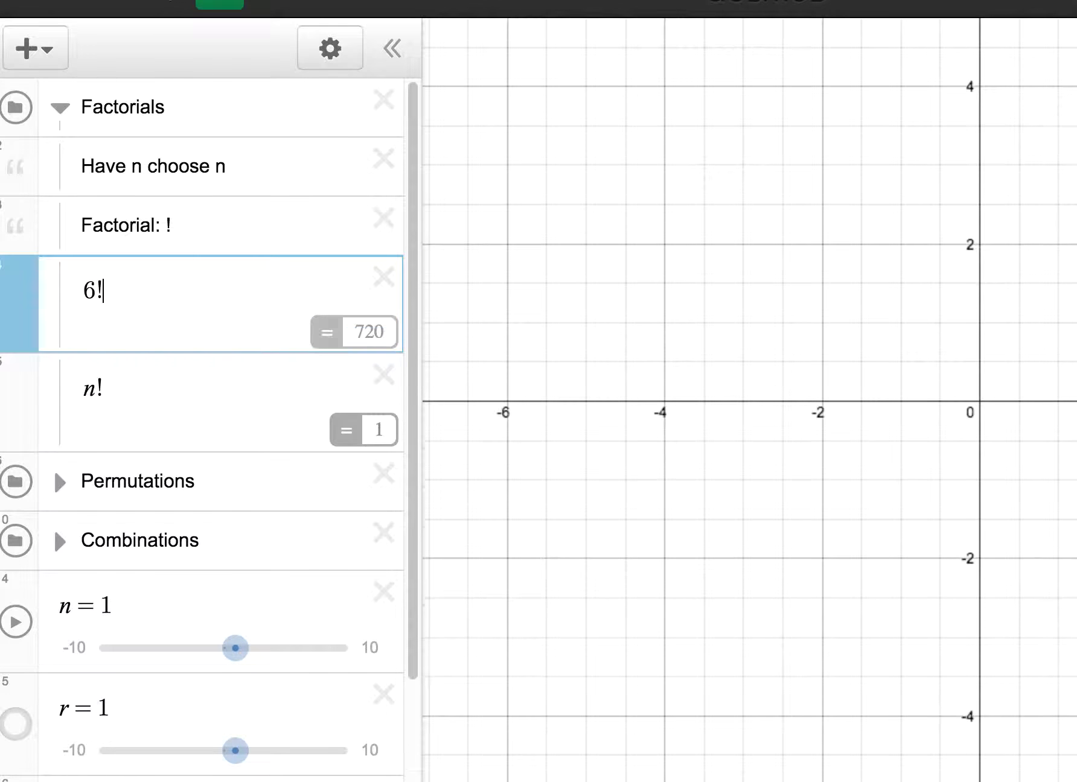
pyautogui.press('Return')
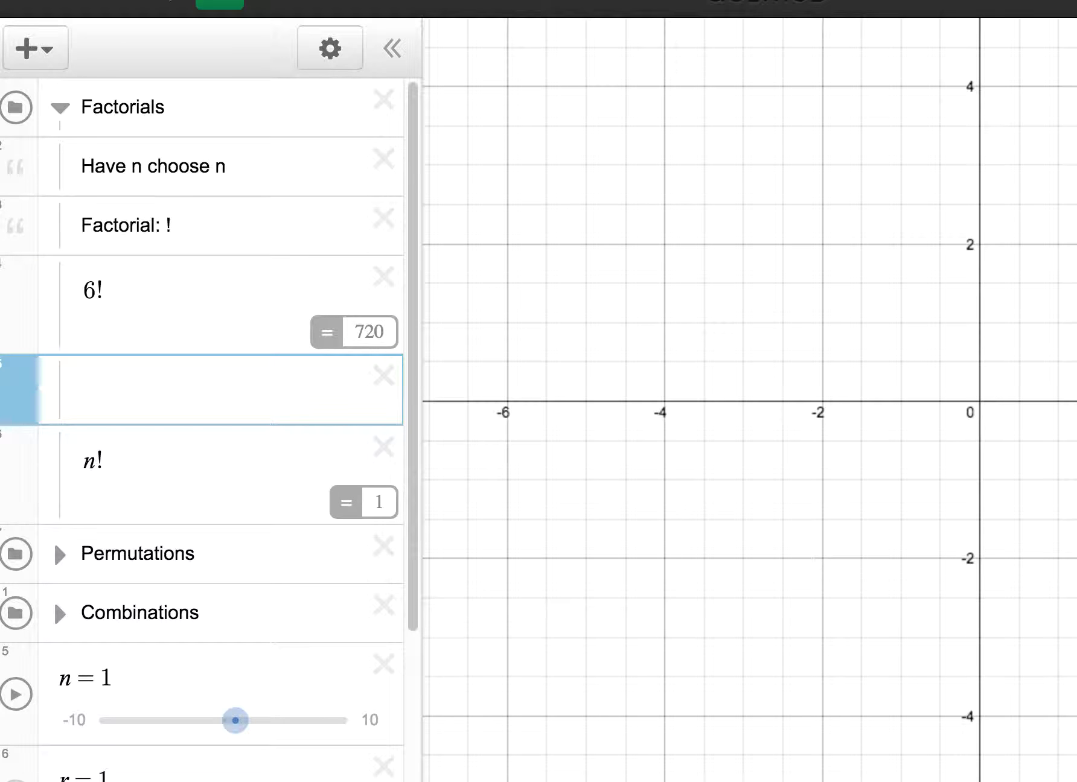
pyautogui.write('6*5*4*')
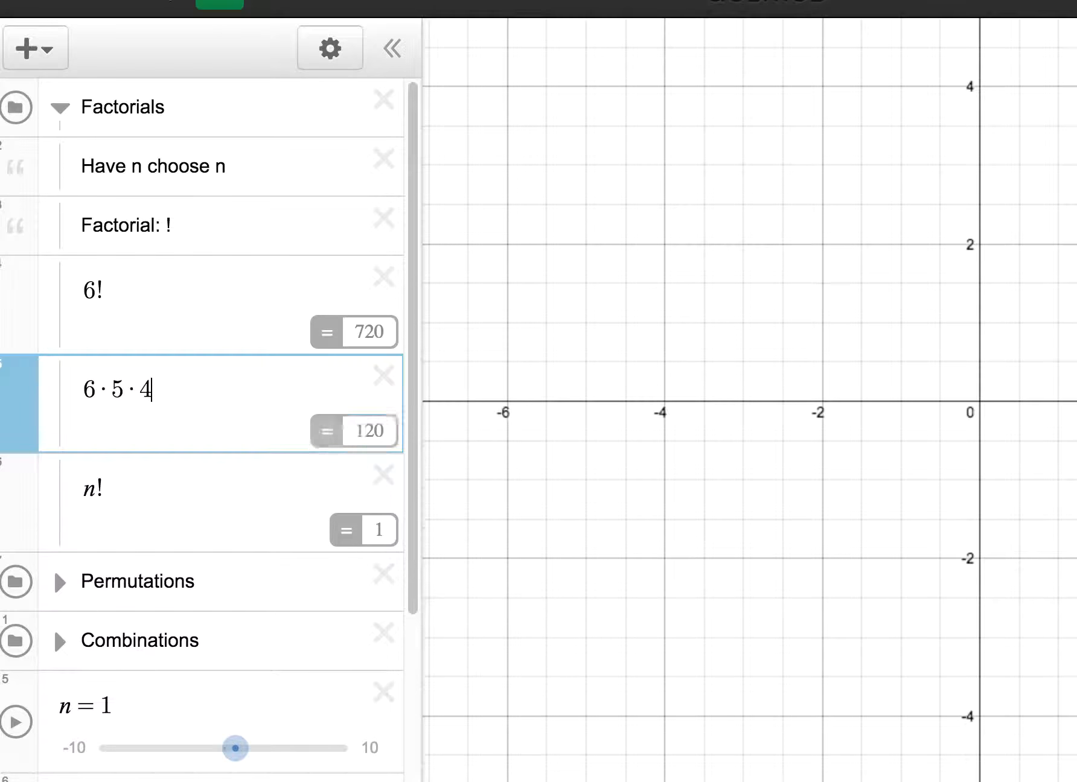
pyautogui.write('3*2*1')
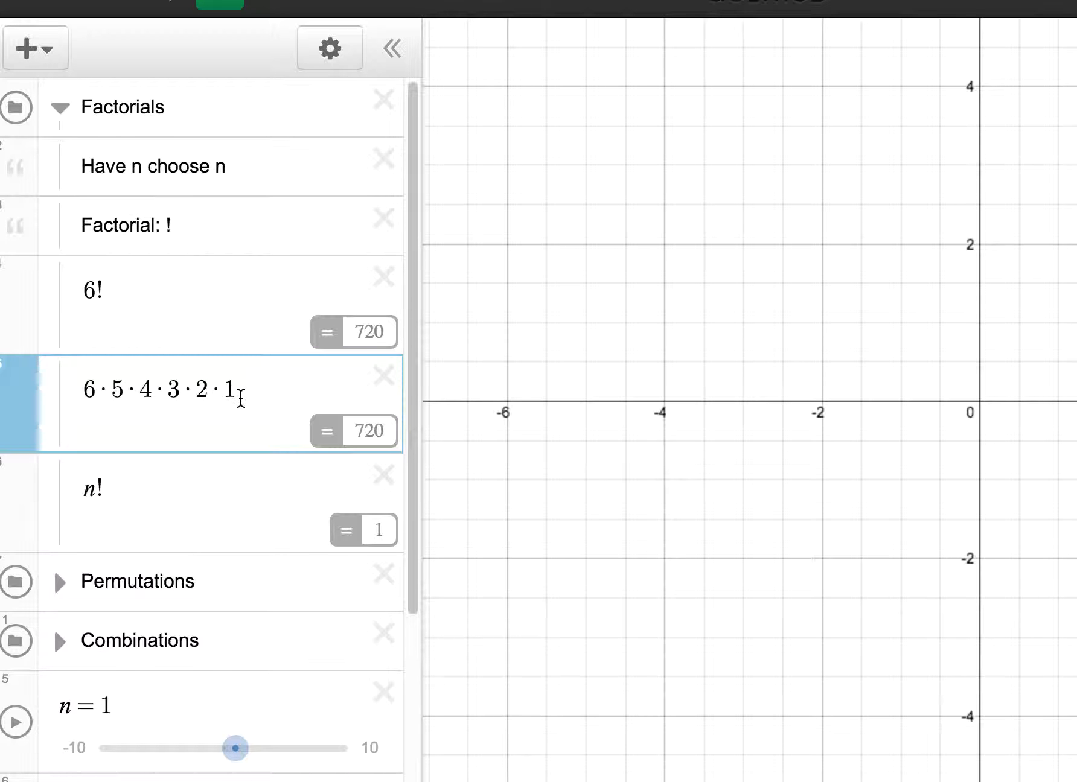
# Step: Delete the expanded product 6·5·4·3·2·1 and the 6! expression from the Factorials folder
pyautogui.moveTo(242, 389); pyautogui.dragTo(79, 392)
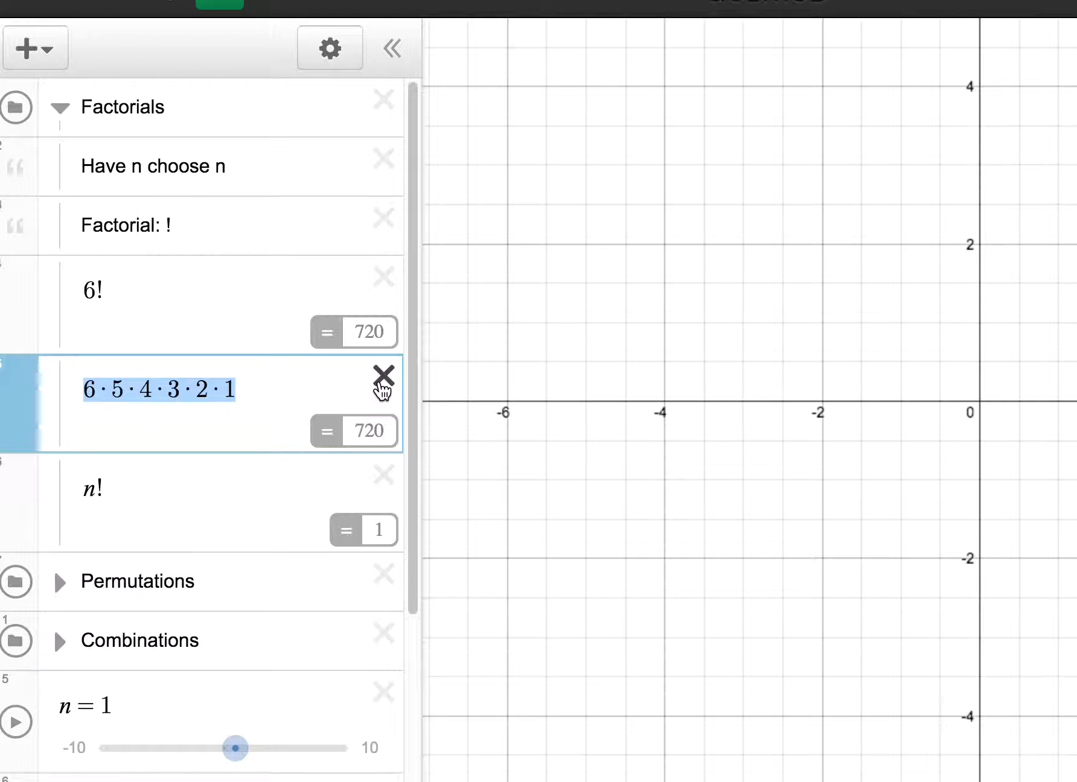
pyautogui.click(382, 382)
pyautogui.click(385, 279)
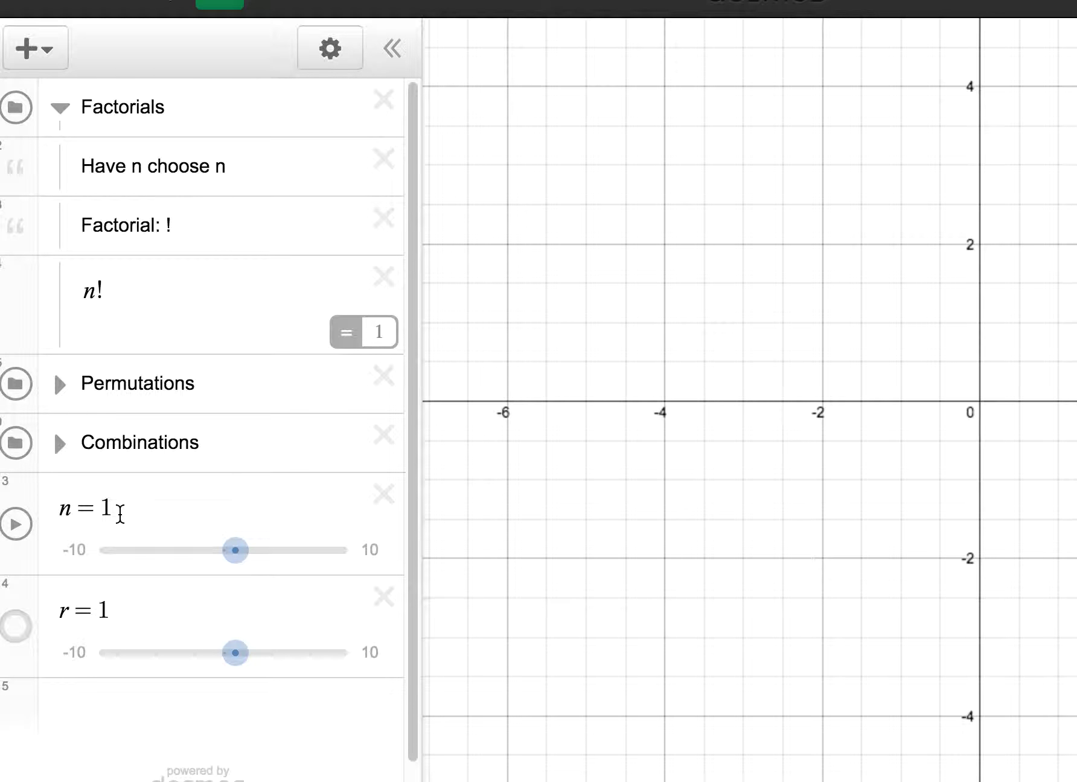
# Step: Set n to 10 to evaluate n!, and highlight the last n in the "Have n choose n" note
pyautogui.click(120, 512)
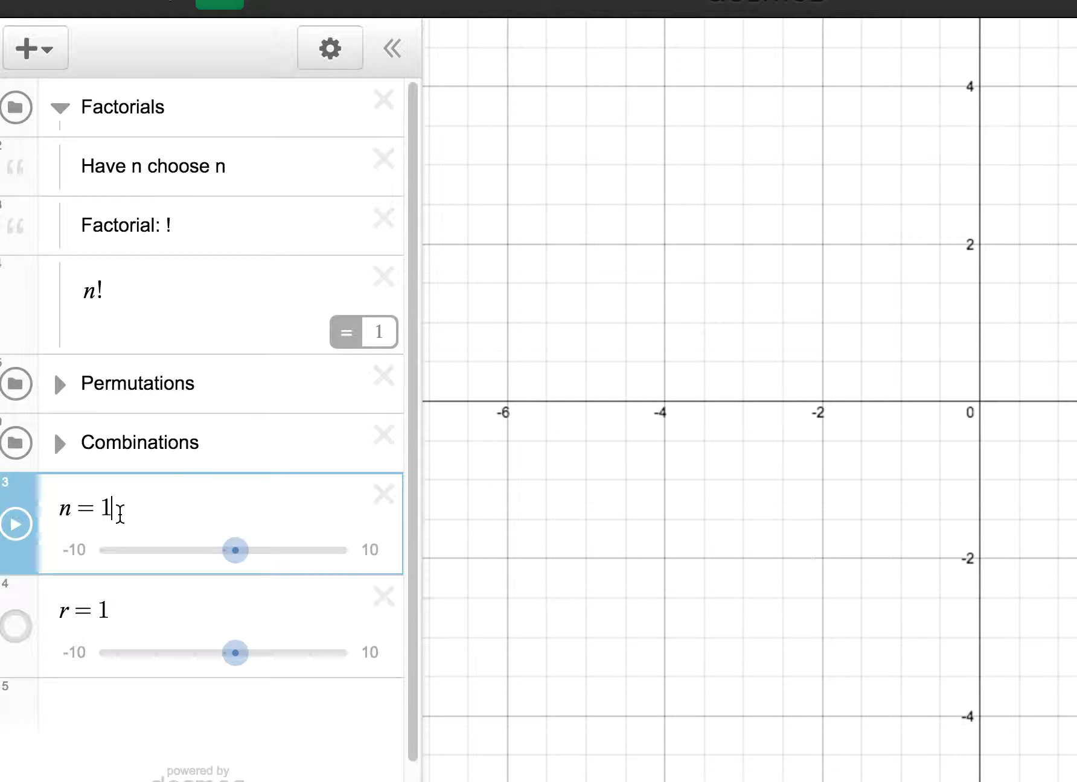
pyautogui.press('BackSpace')
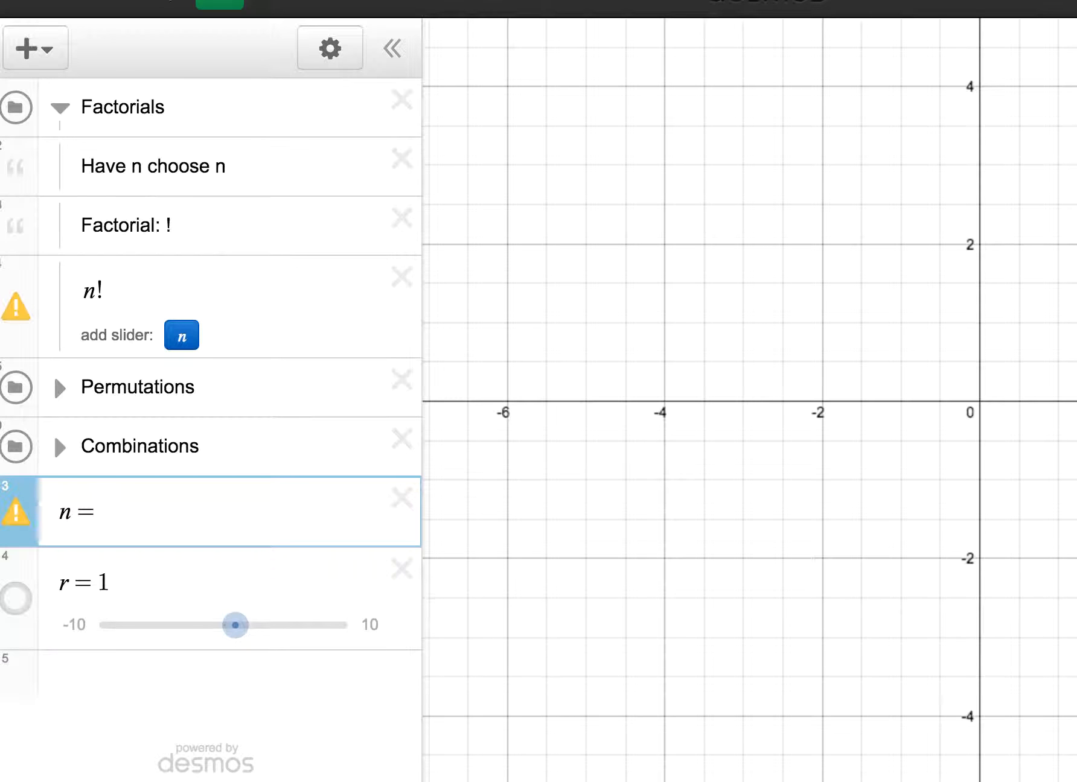
pyautogui.write('10')
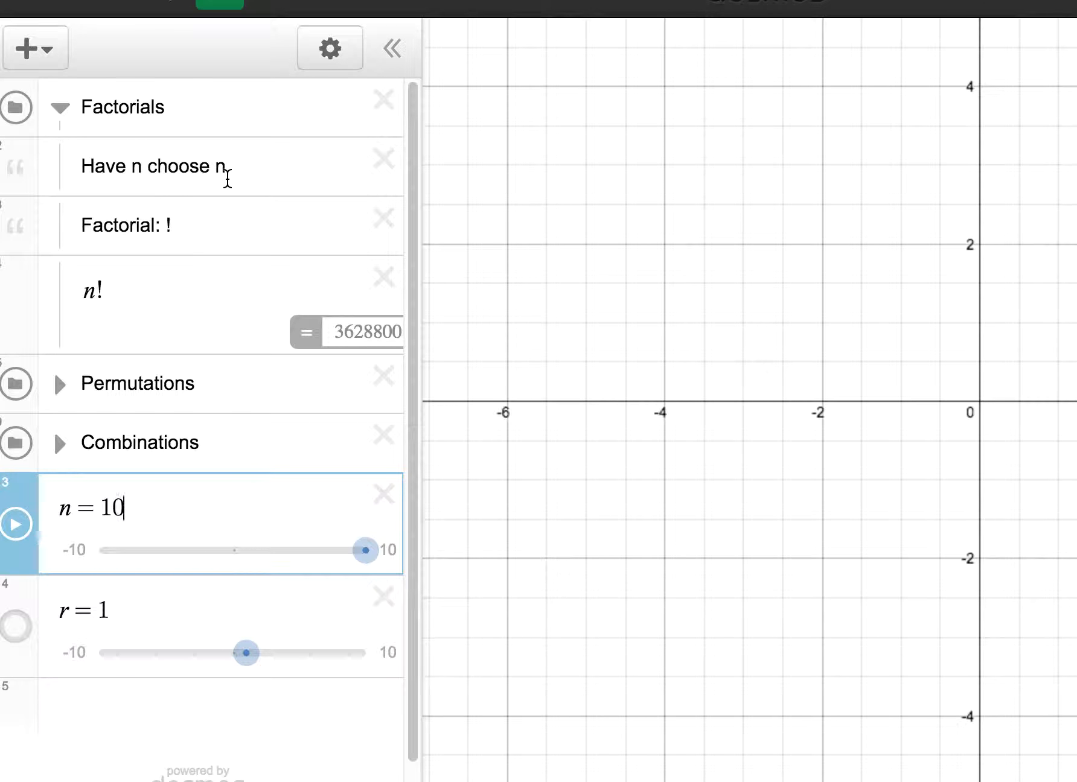
pyautogui.moveTo(227, 160); pyautogui.dragTo(219, 158)
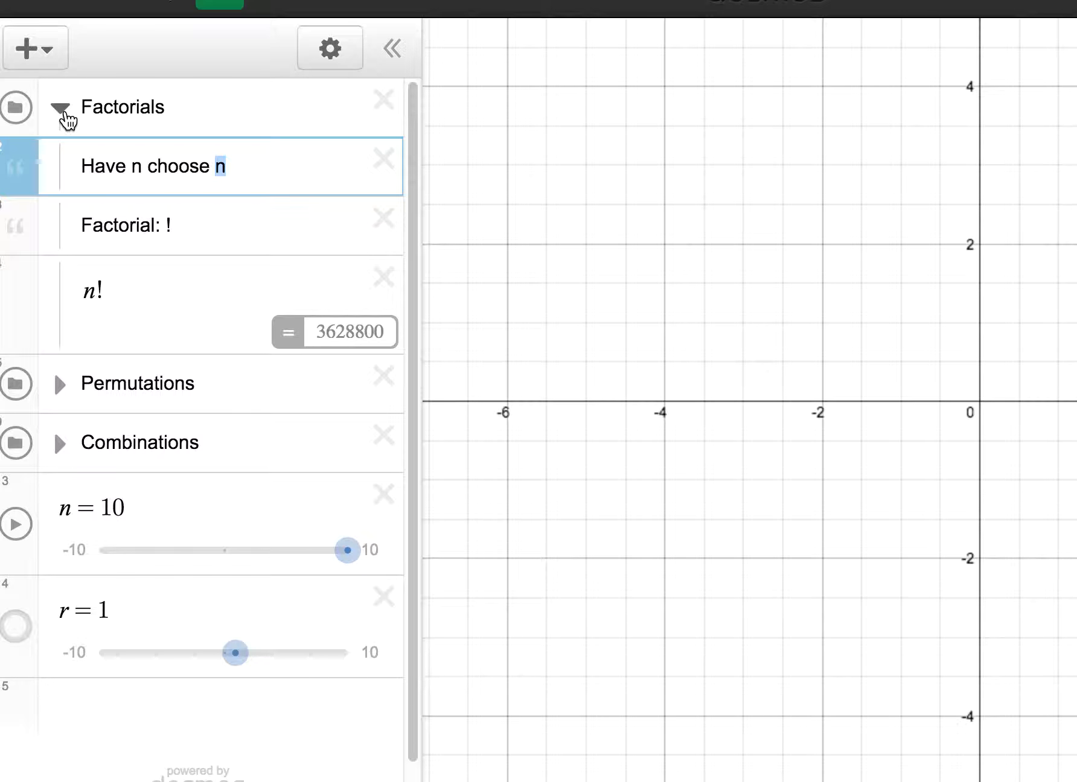
# Step: Collapse the Factorials folder and expand Permutations to examine its order note and the (n − r) part of its formula
pyautogui.click(64, 115)
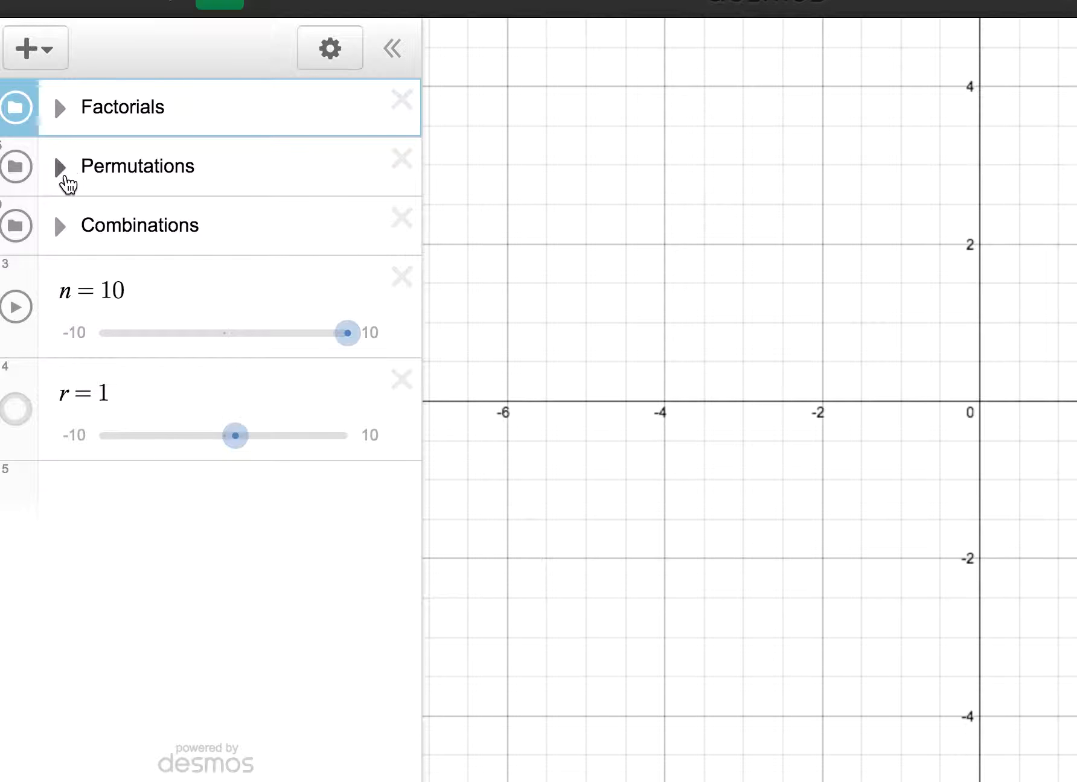
pyautogui.click(63, 174)
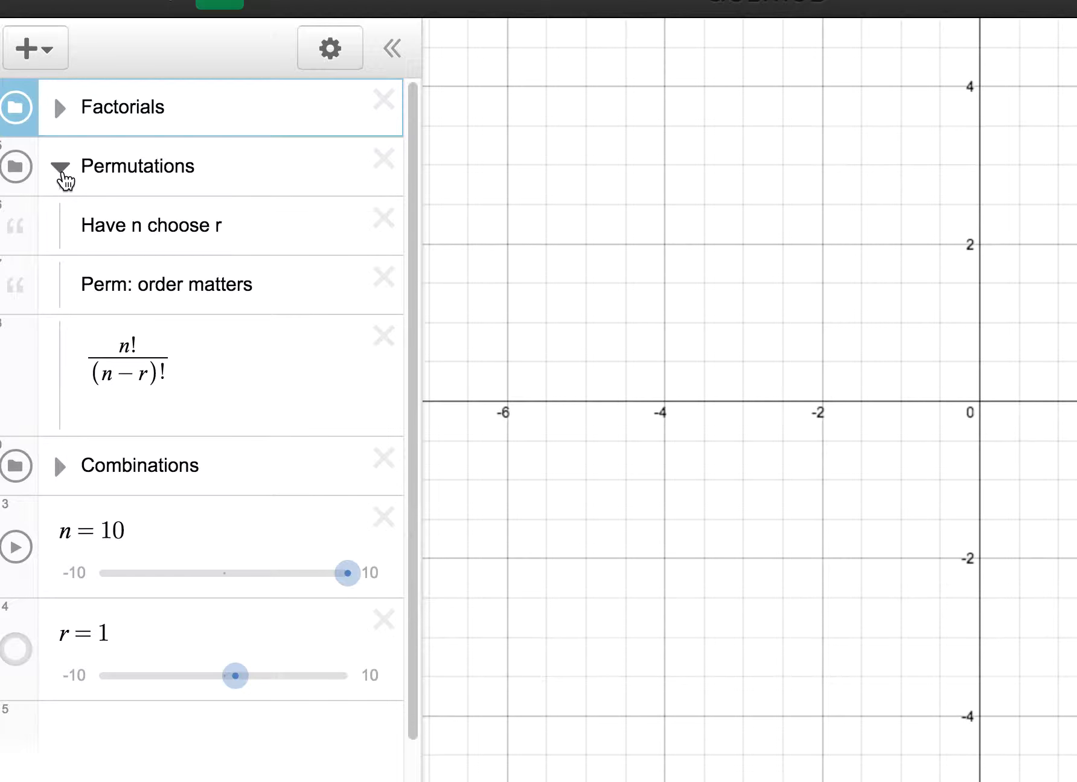
pyautogui.click(234, 225)
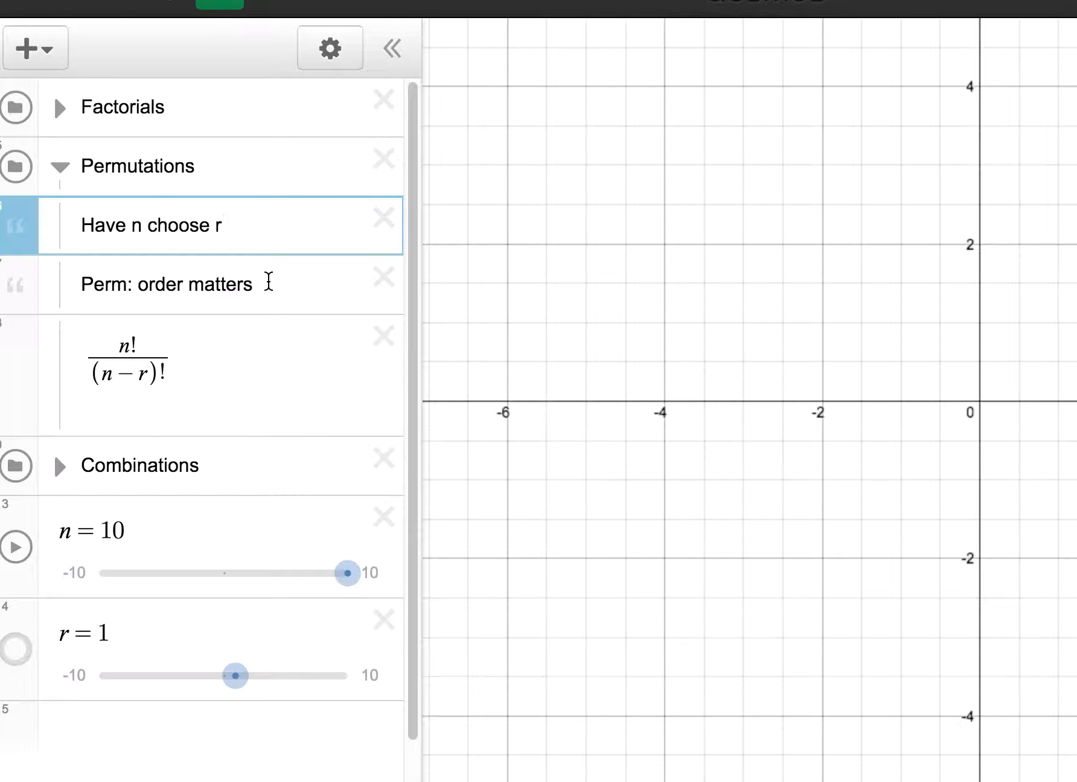
pyautogui.moveTo(268, 282); pyautogui.dragTo(77, 279)
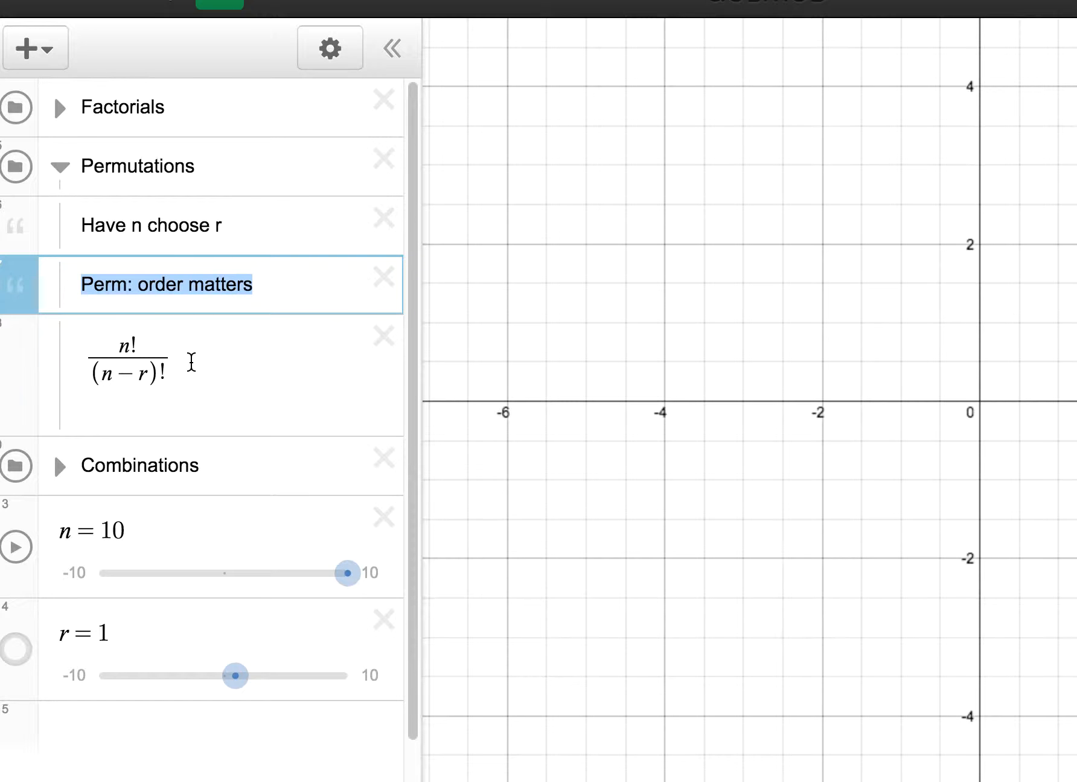
pyautogui.click(191, 362)
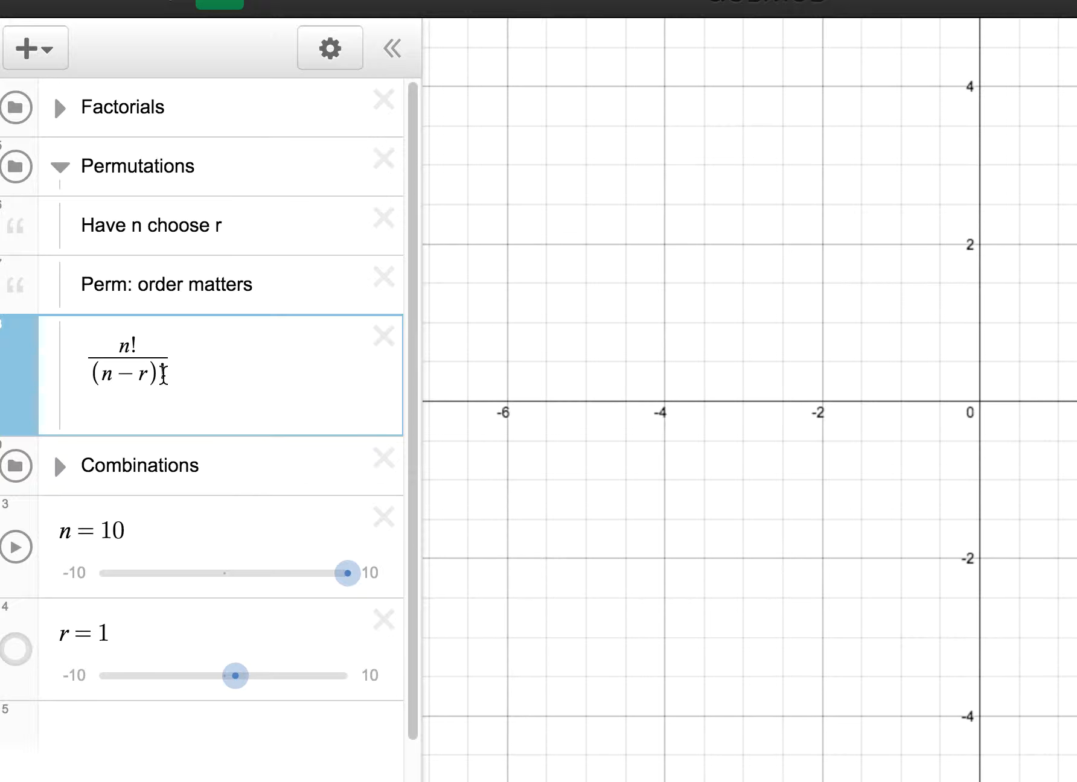
pyautogui.moveTo(162, 369); pyautogui.dragTo(115, 370)
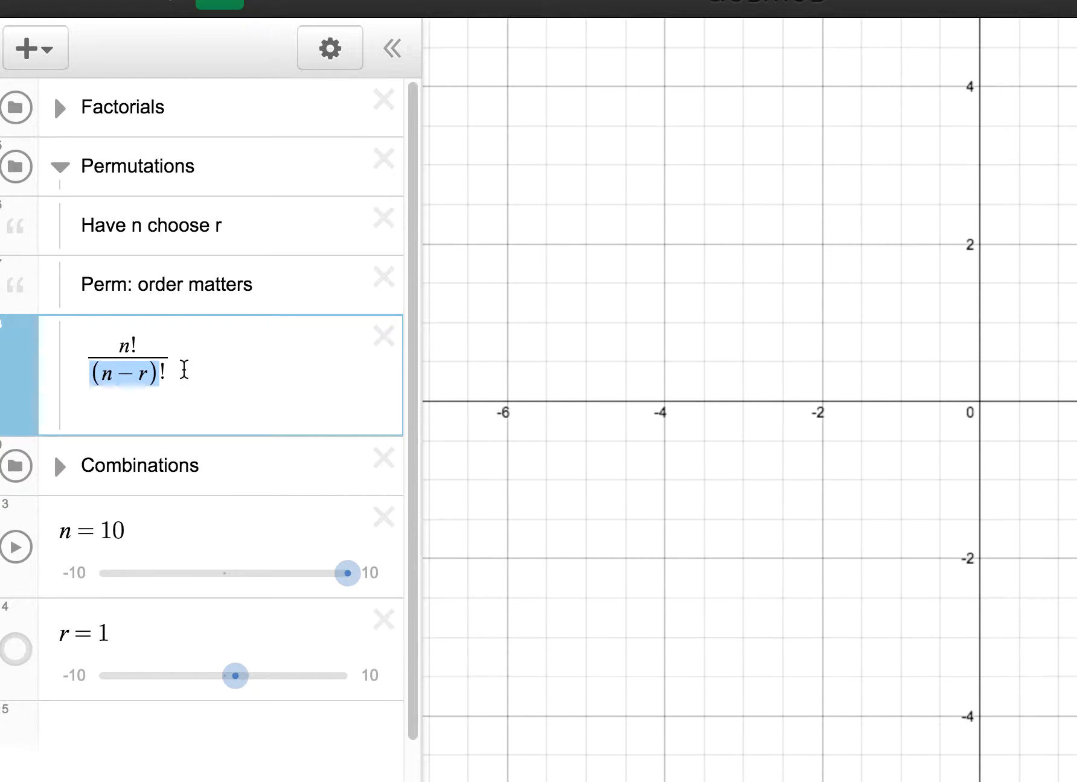
pyautogui.click(188, 365)
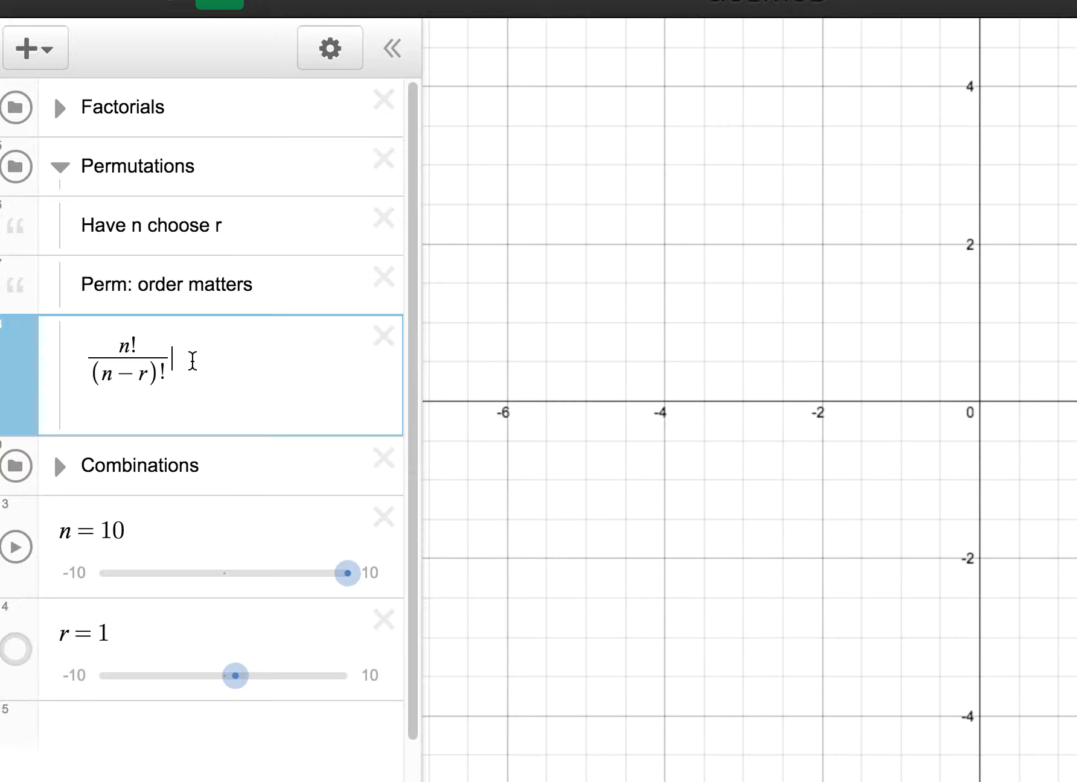
# Step: Set n to 7 and r to 3 to evaluate the permutations formula
pyautogui.click(152, 522)
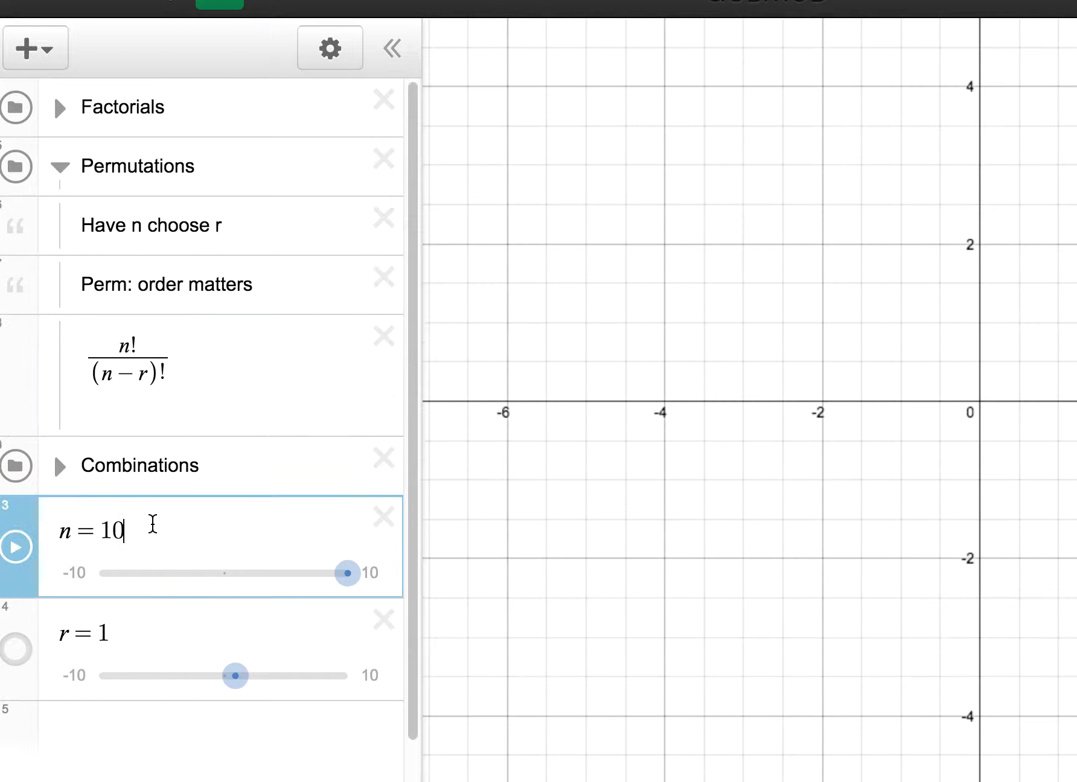
pyautogui.press('BackSpace')
pyautogui.press('BackSpace')
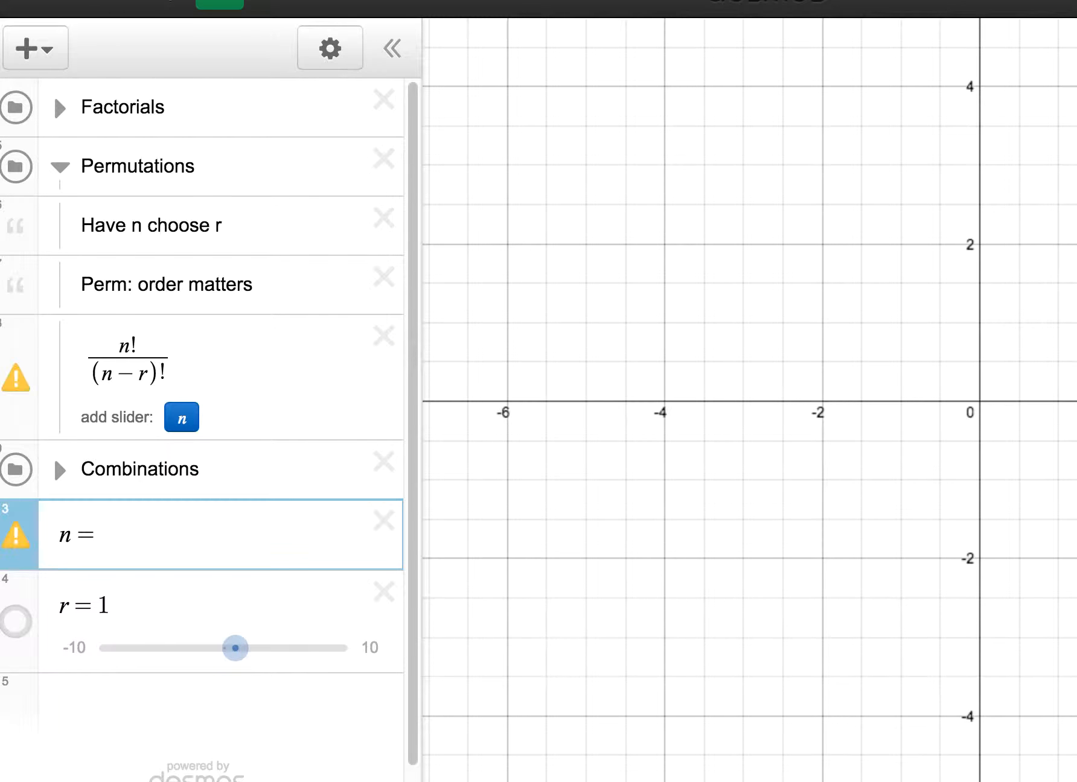
pyautogui.write('7')
pyautogui.click(137, 634)
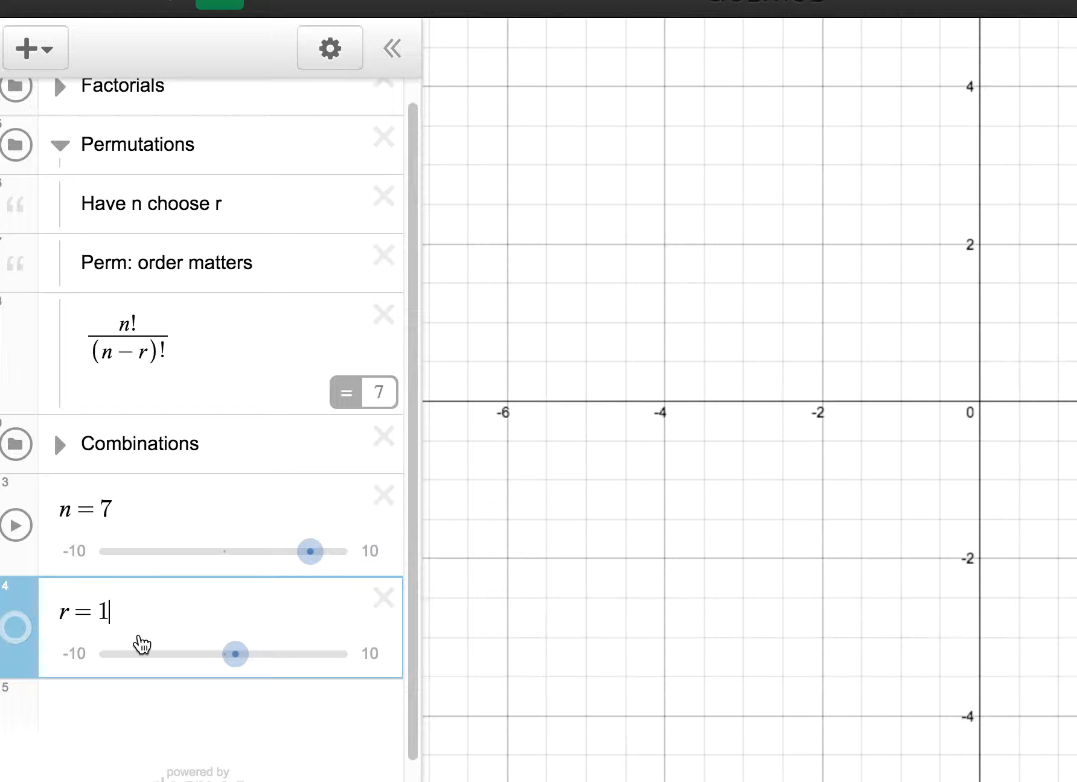
pyautogui.press('BackSpace')
pyautogui.write('3')
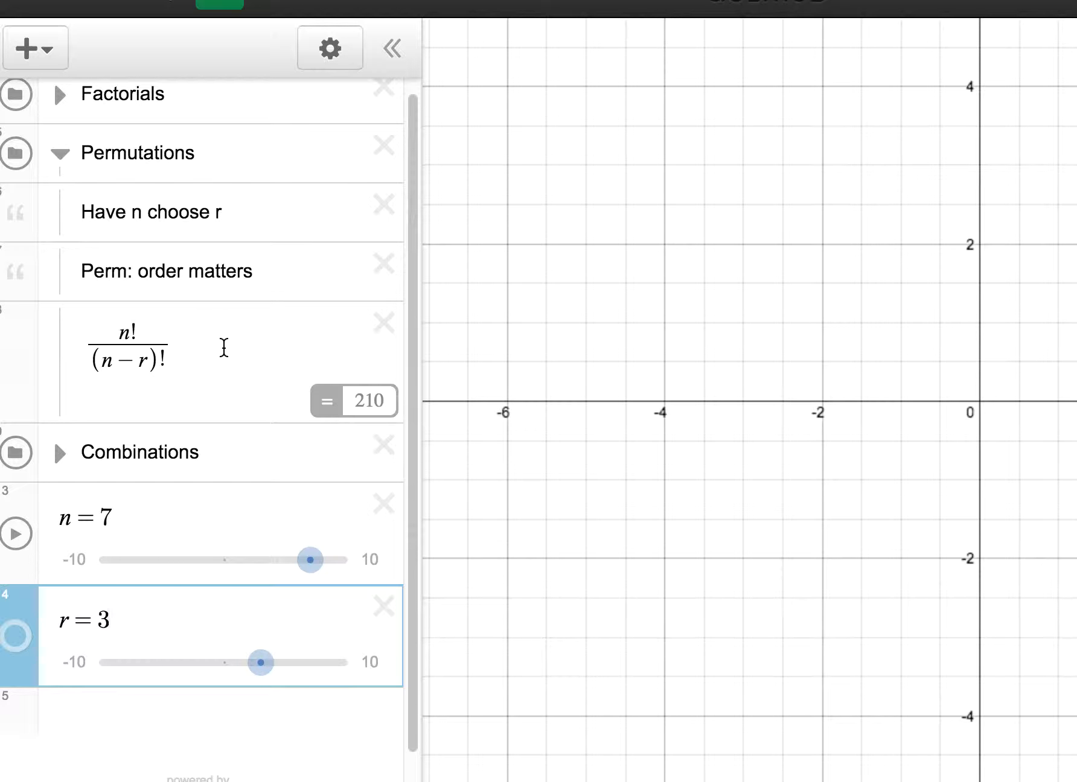
# Step: Collapse the Permutations folder and expand Combinations to examine its order note and the r! in the formula's denominator
pyautogui.moveTo(209, 452); pyautogui.dragTo(87, 452)
pyautogui.click(245, 466)
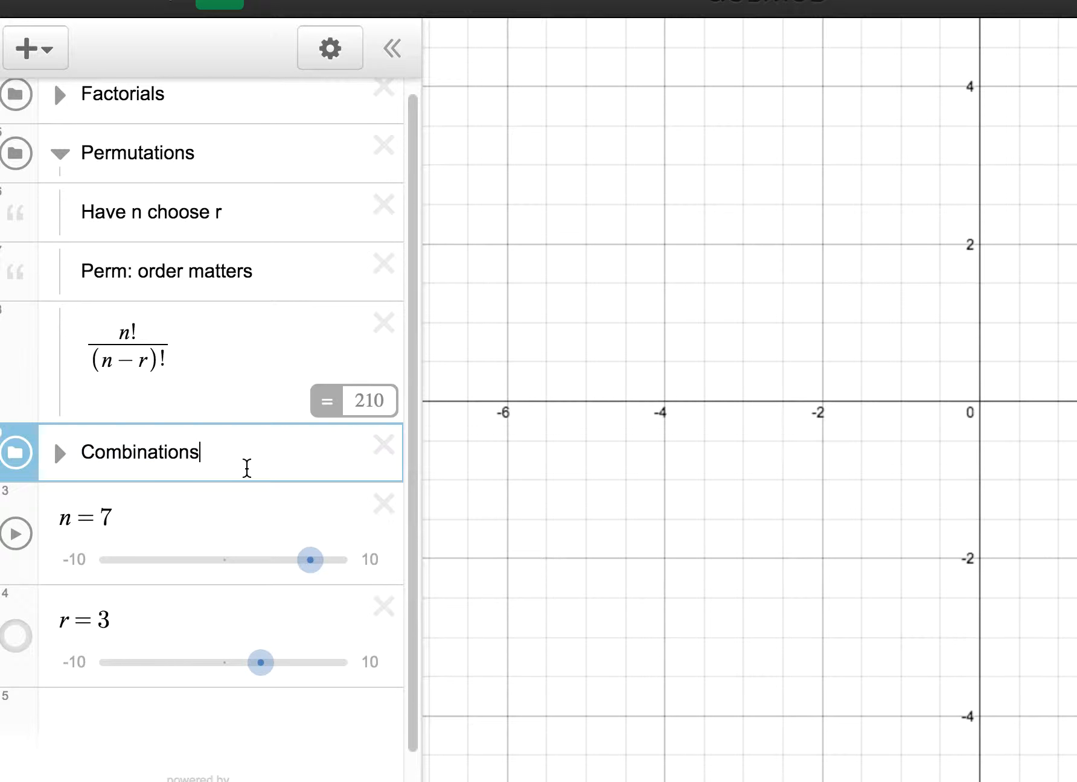
pyautogui.click(60, 169)
pyautogui.click(59, 230)
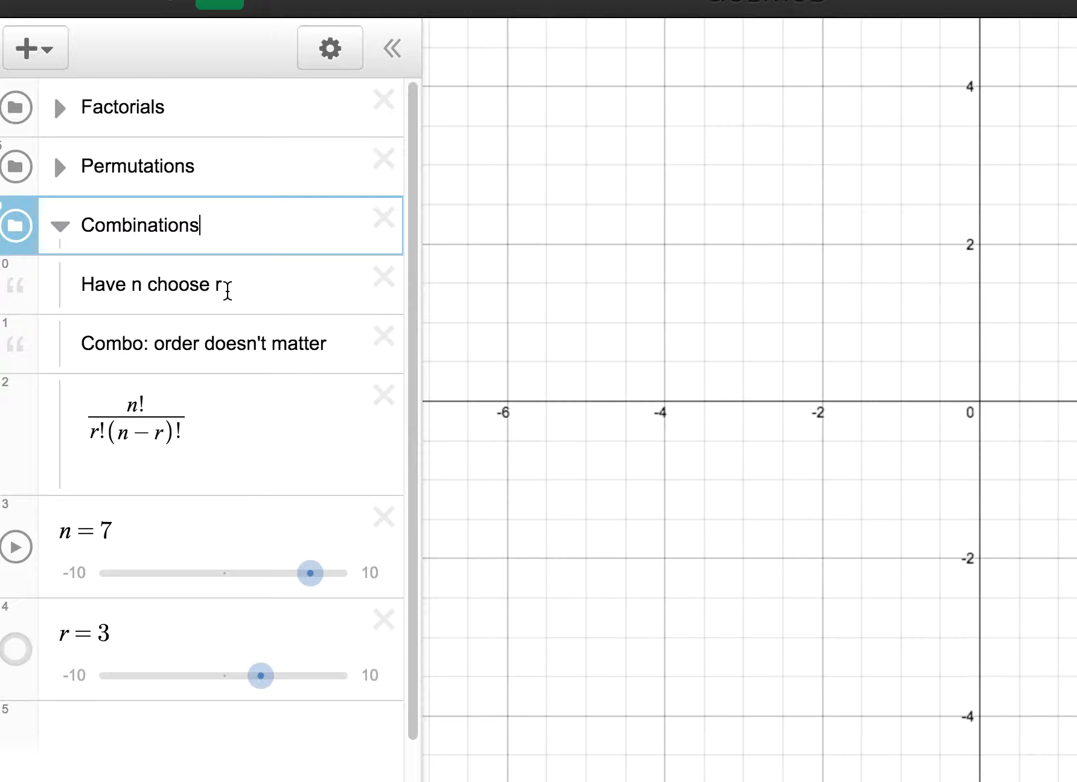
pyautogui.moveTo(334, 351); pyautogui.dragTo(89, 347)
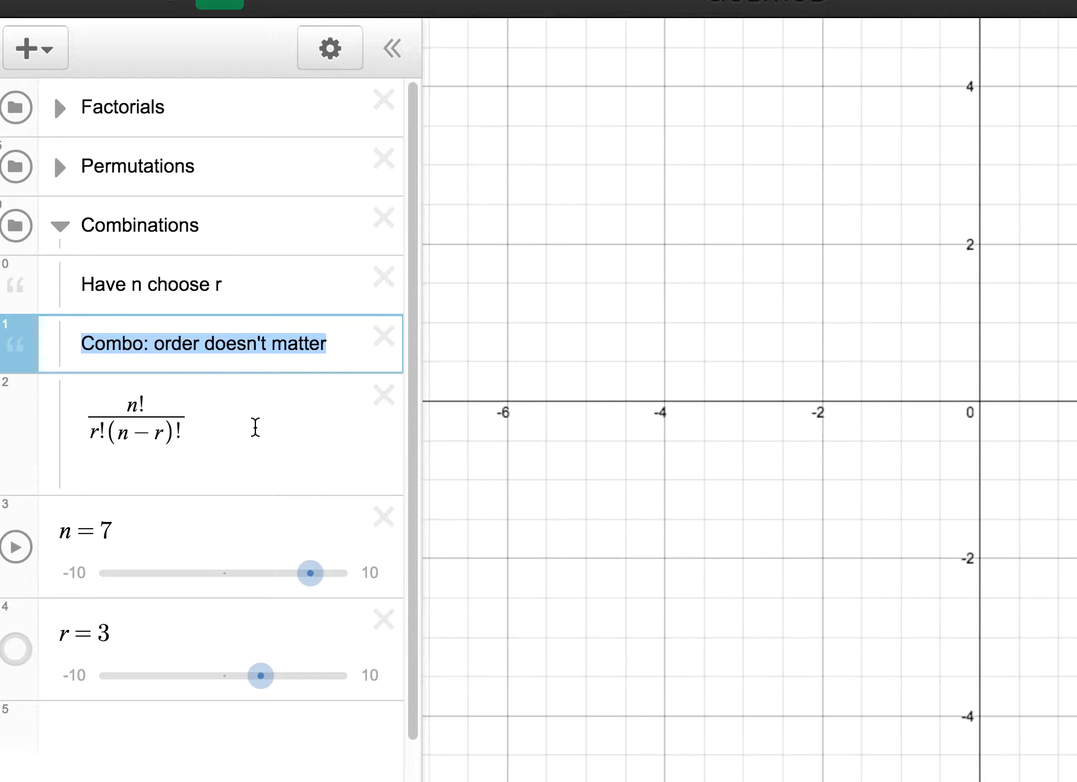
pyautogui.click(231, 423)
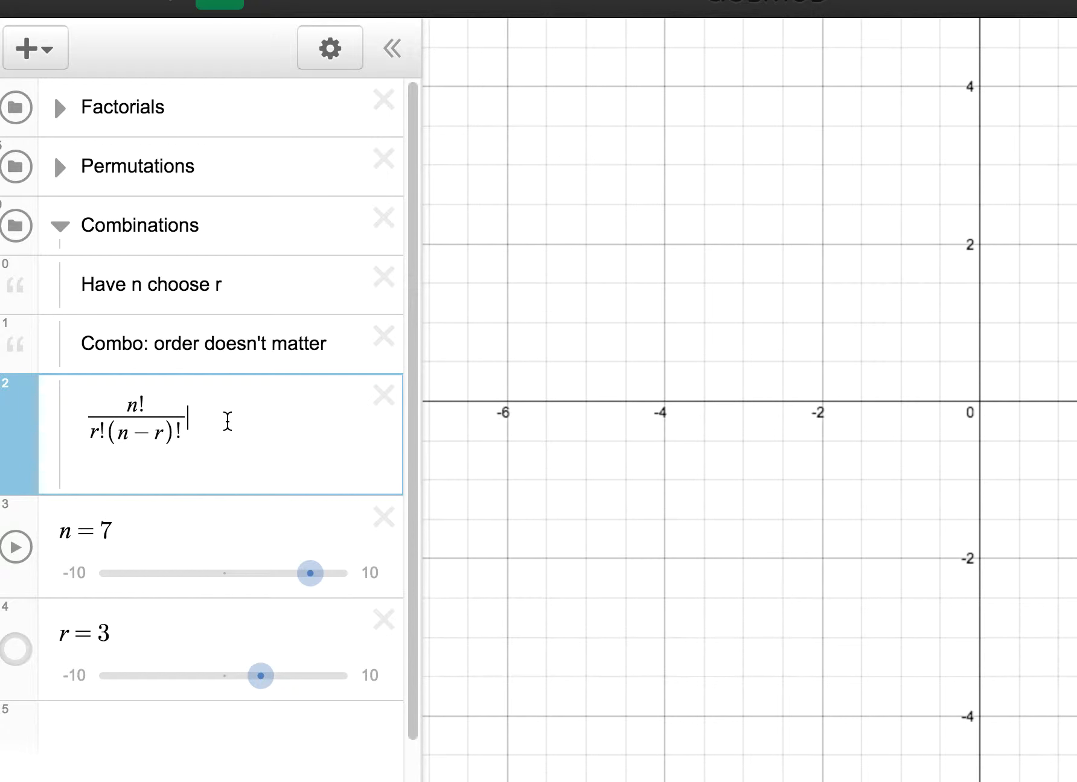
pyautogui.moveTo(106, 432); pyautogui.dragTo(93, 434)
pyautogui.click(210, 421)
# Step: Set n to 10 for the combinations formula
pyautogui.click(126, 528)
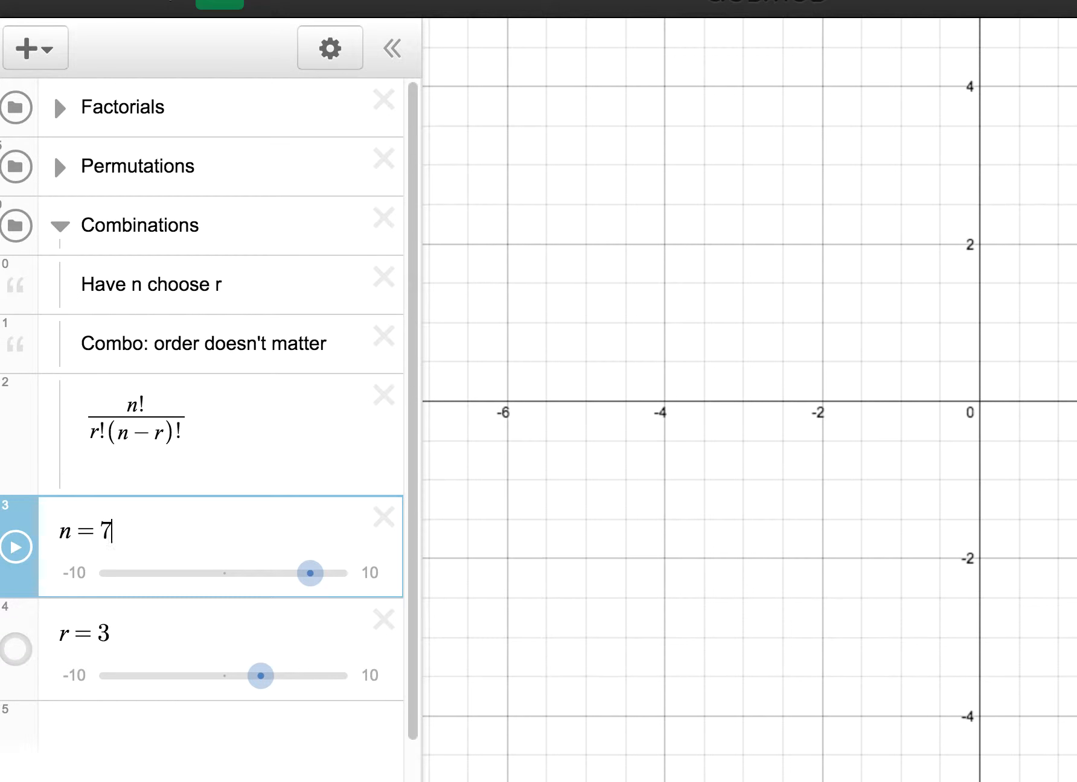
pyautogui.press('BackSpace')
pyautogui.write('7')
pyautogui.press('BackSpace')
pyautogui.write('10')
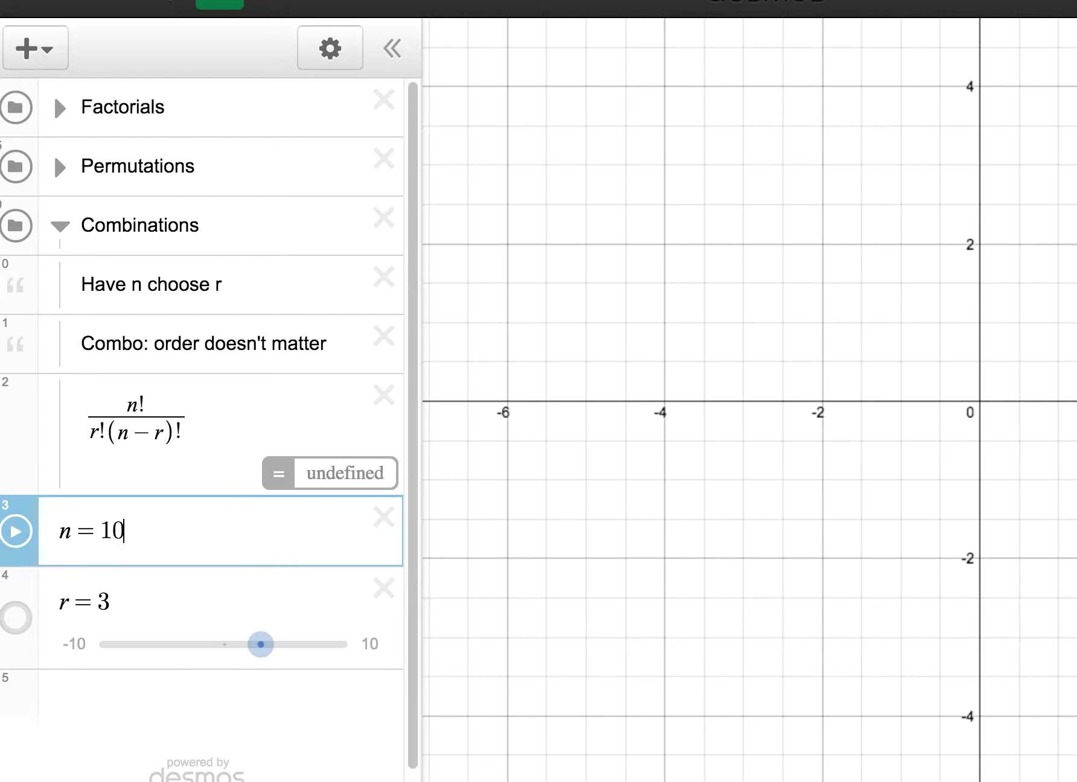
# Step: Evaluate the combinations formula with r set to 4, and again with r set to 5
pyautogui.click(117, 636)
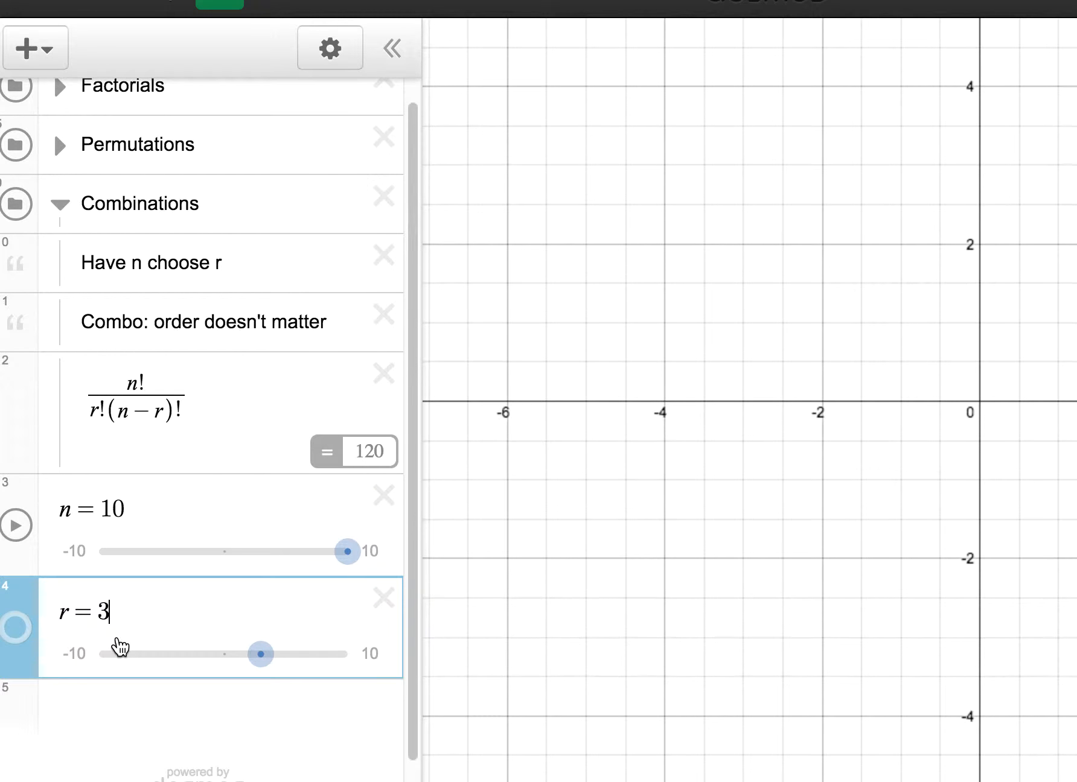
pyautogui.press('BackSpace')
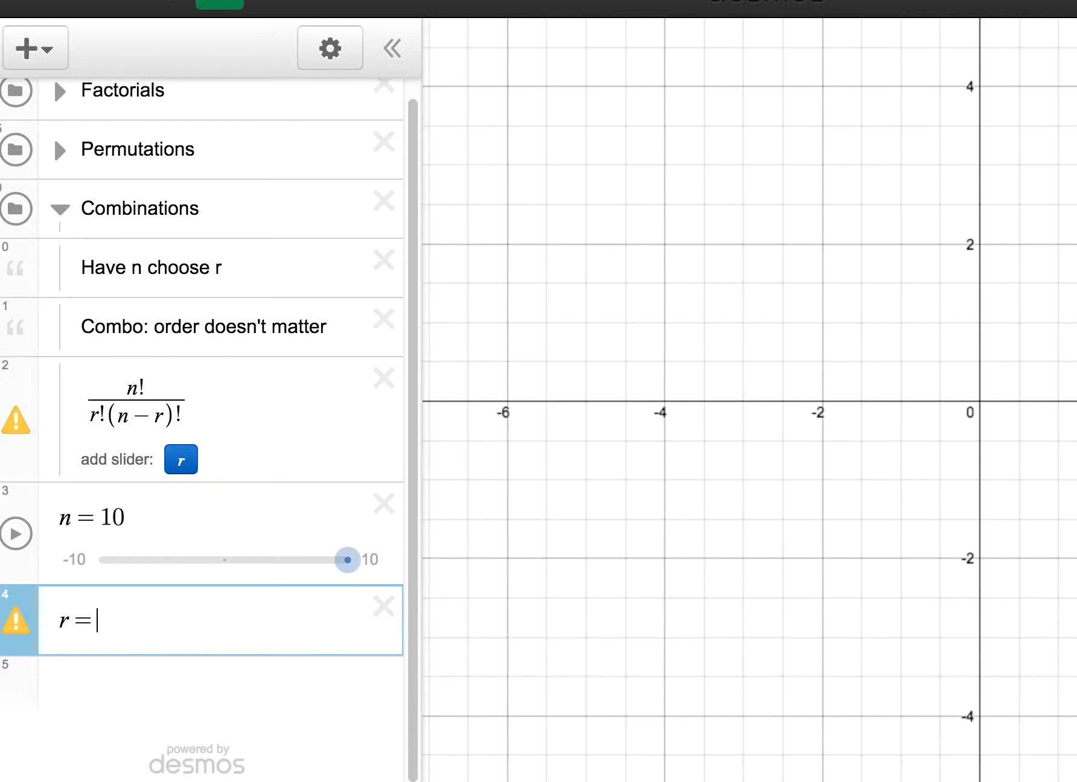
pyautogui.write('4')
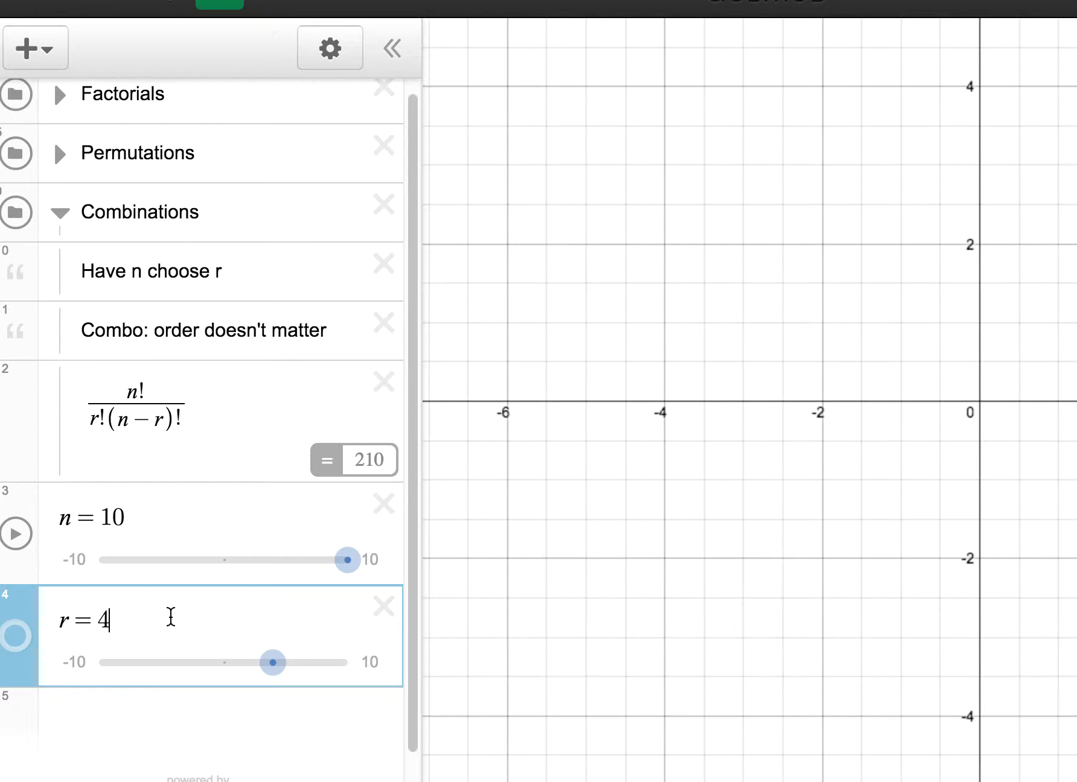
pyautogui.press('BackSpace')
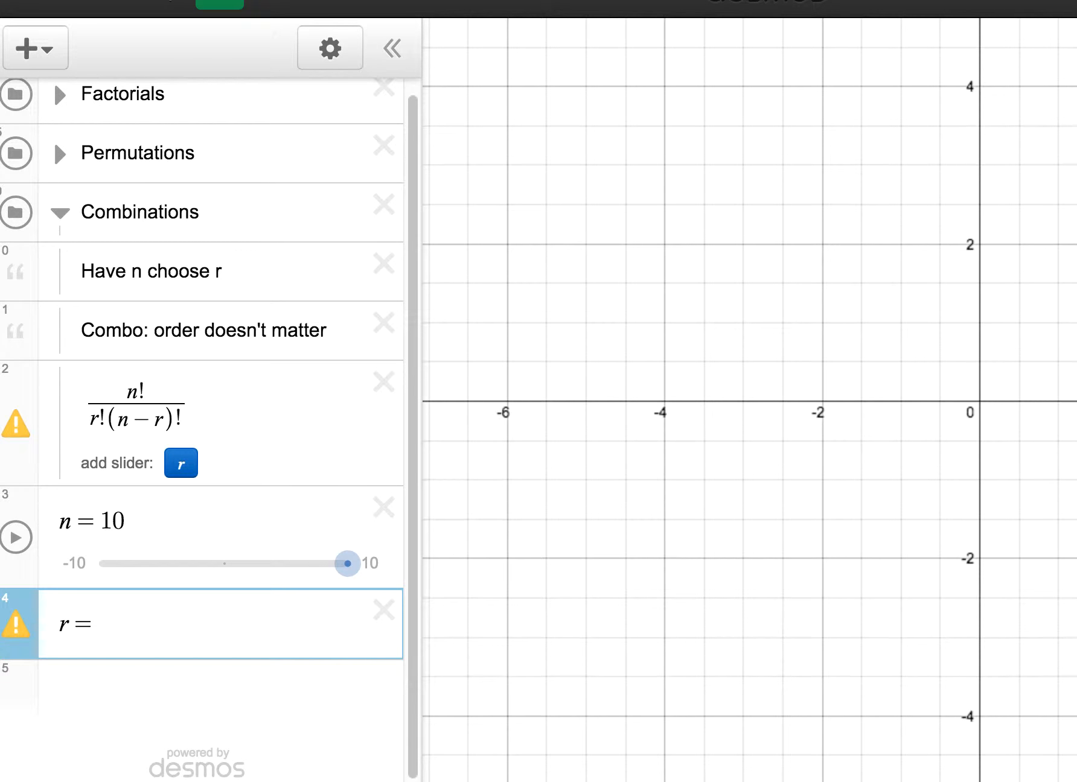
pyautogui.write('5')
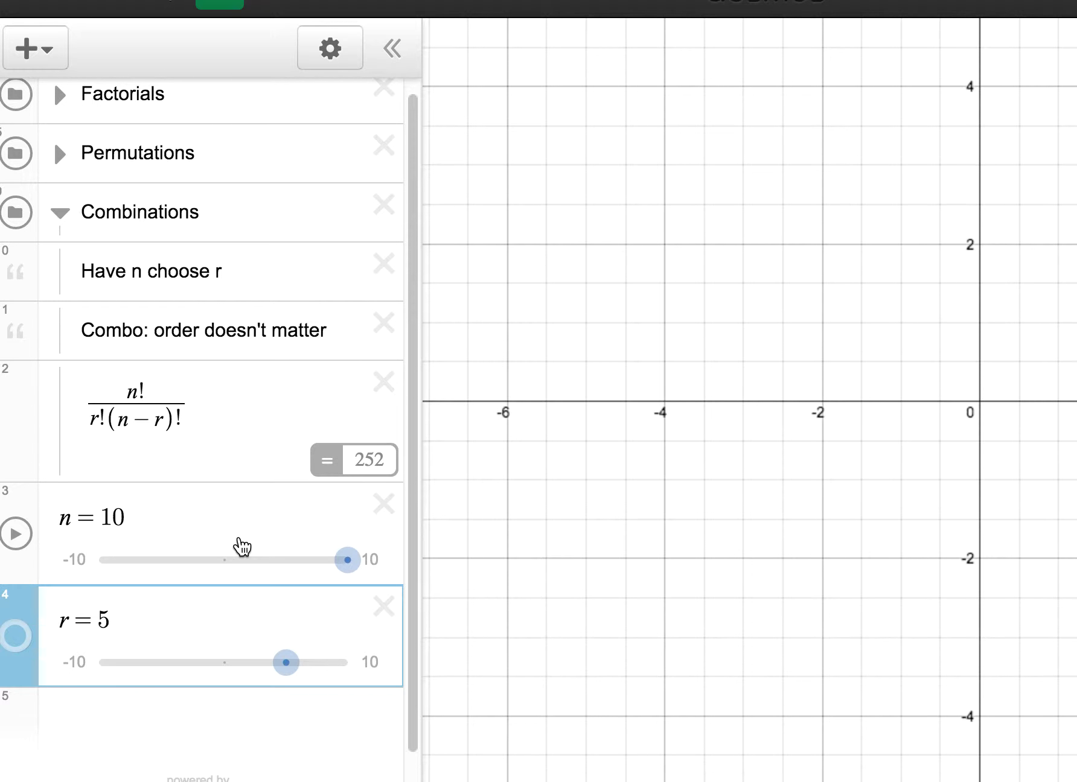
# Step: Collapse the Combinations folder and enter 10!/(5!(10-5)!) as a new expression below the r slider
pyautogui.click(61, 216)
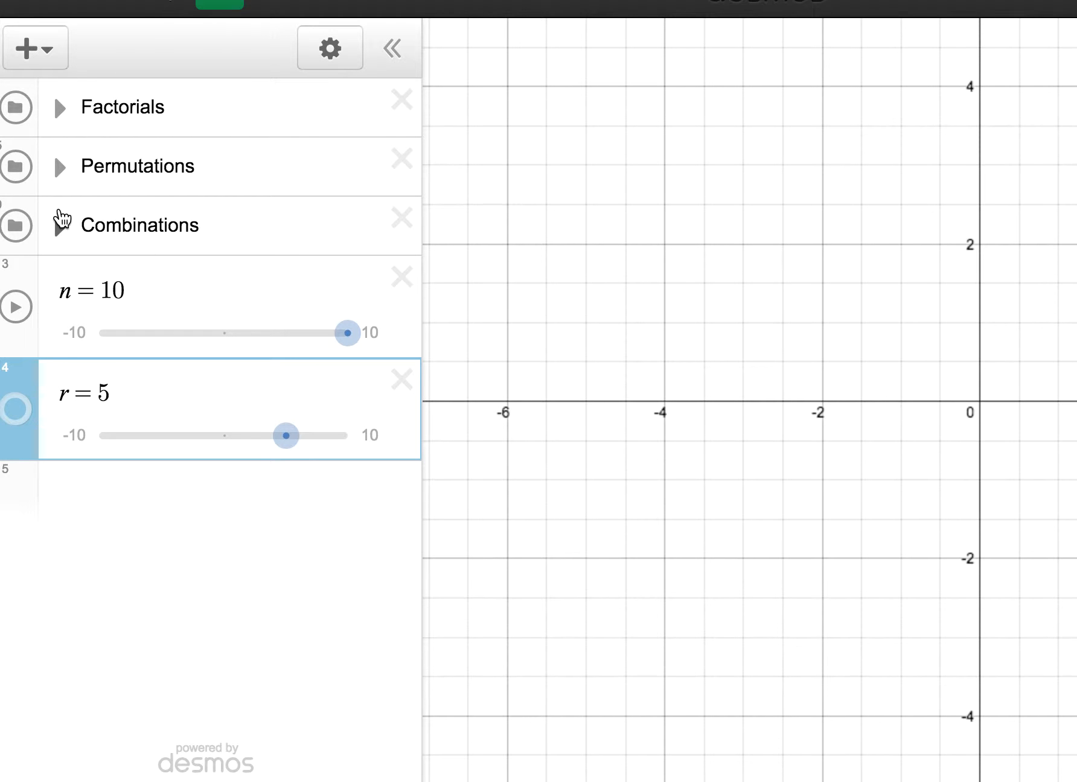
pyautogui.click(106, 514)
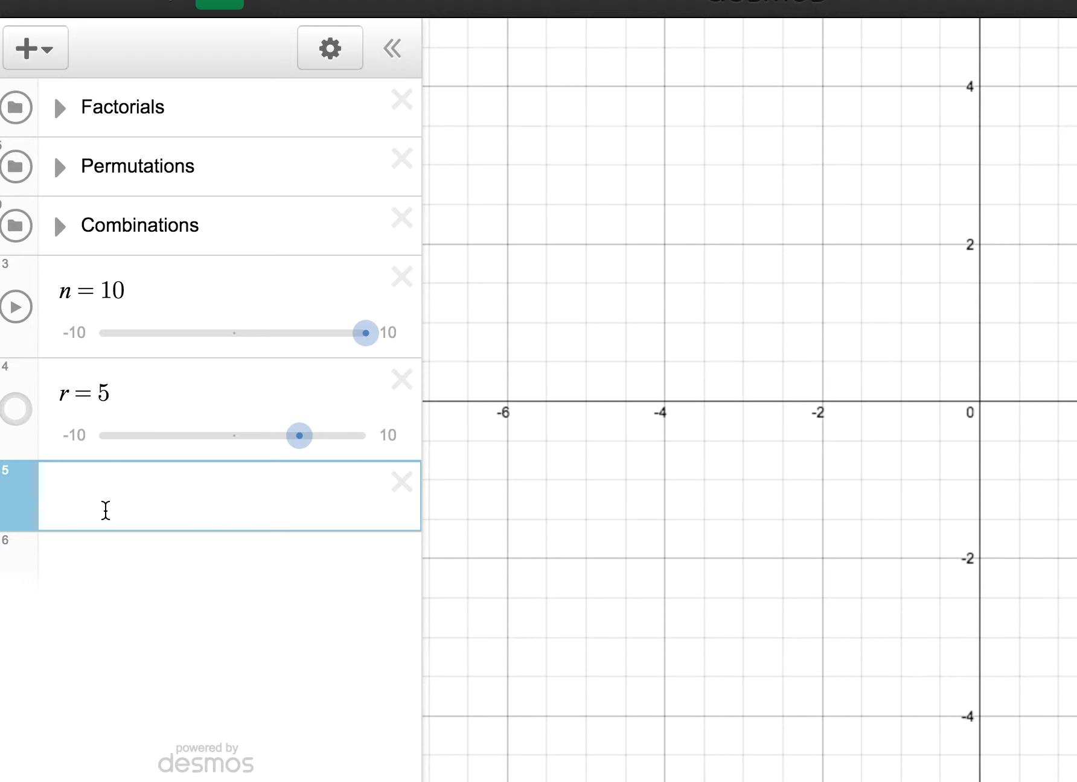
pyautogui.write('10!/')
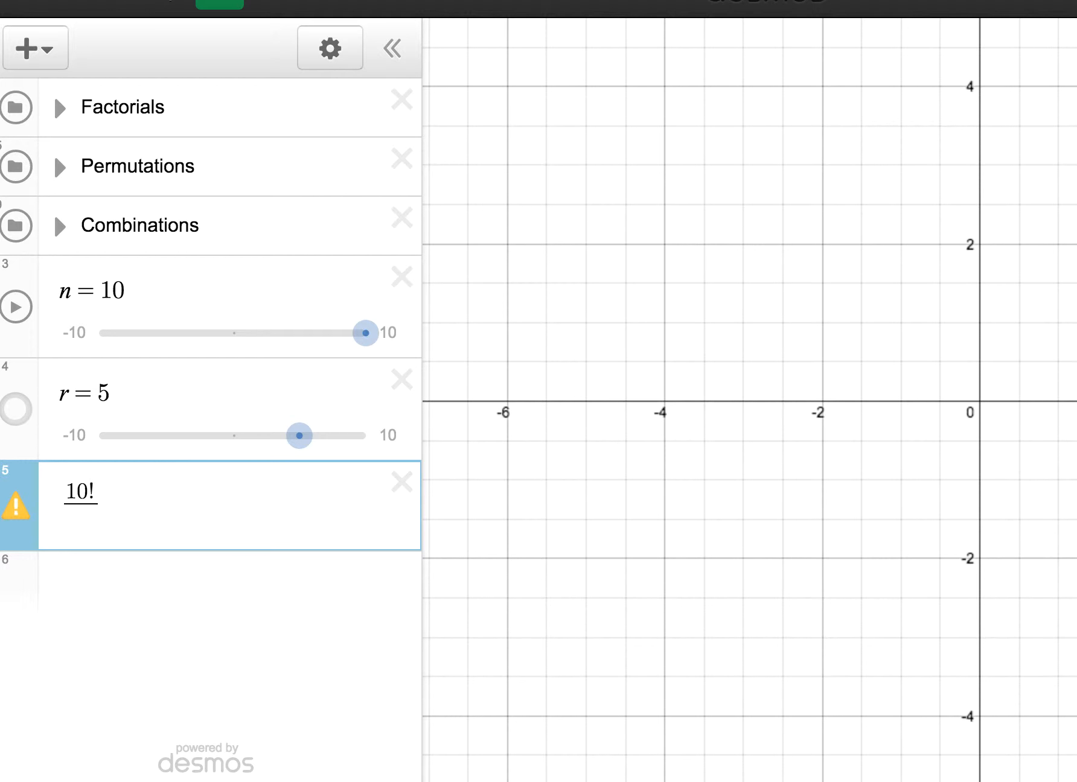
pyautogui.write('5!(')
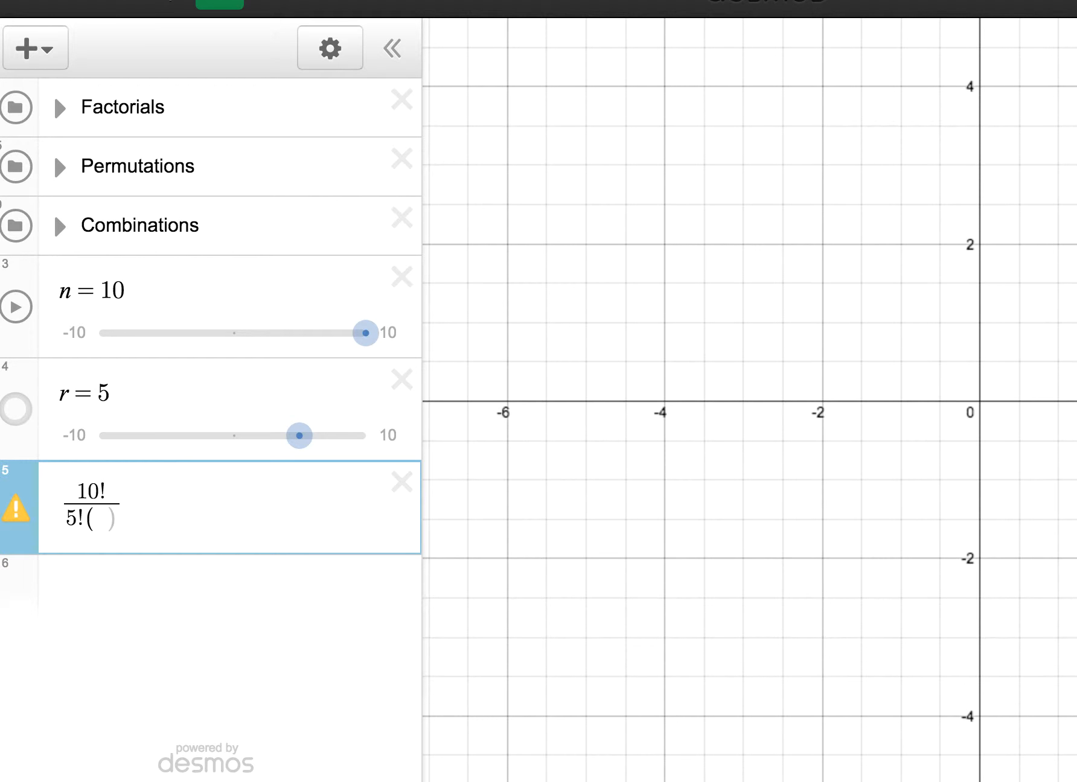
pyautogui.write('10-')
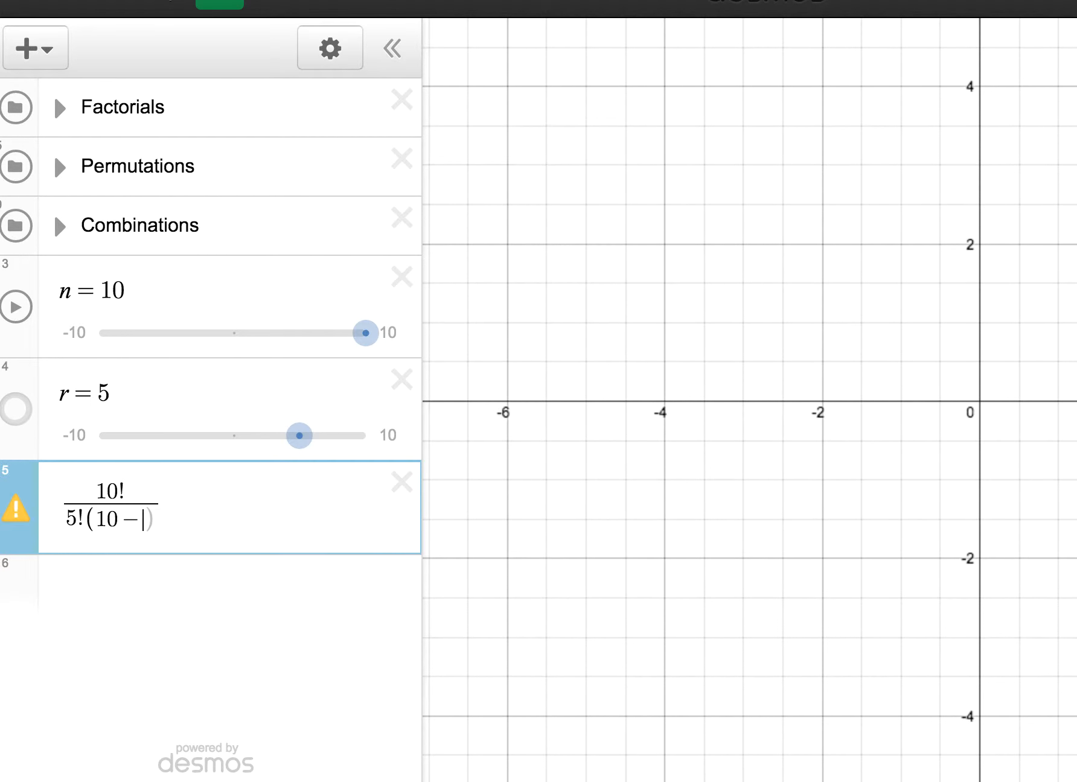
pyautogui.write('5)1')
pyautogui.press('BackSpace')
pyautogui.write('!')
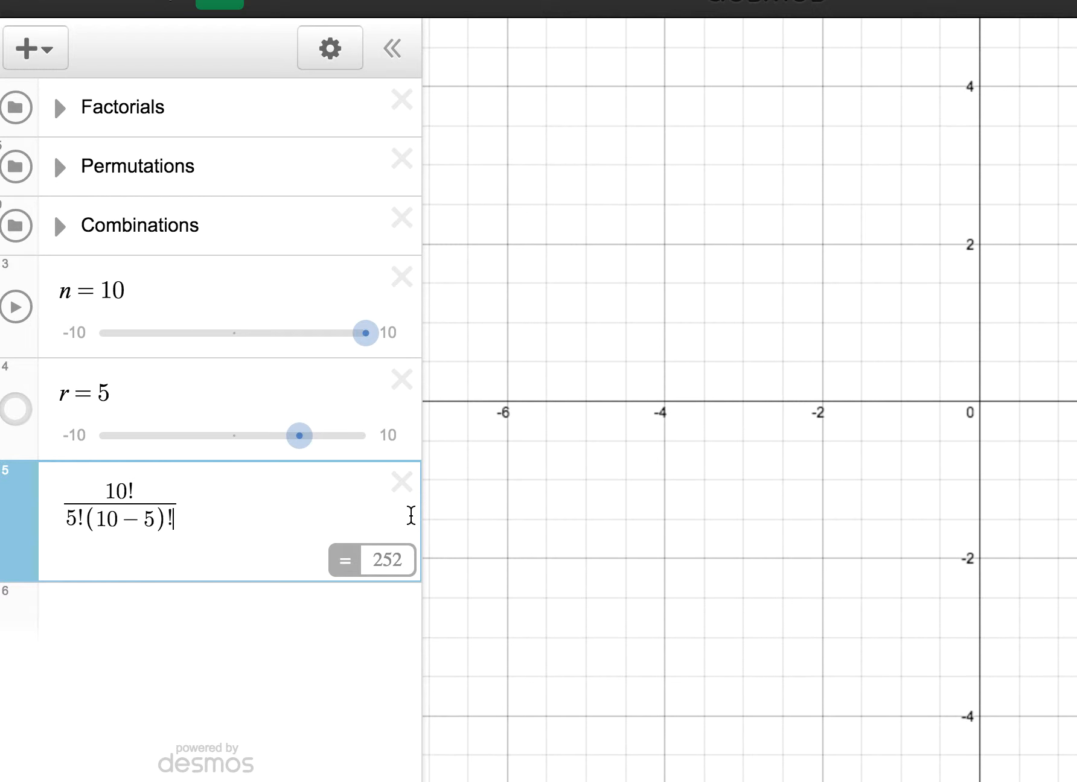
# Step: Enter the simplified fraction with 10! over 5!5! as another new expression below the first one
pyautogui.click(184, 612)
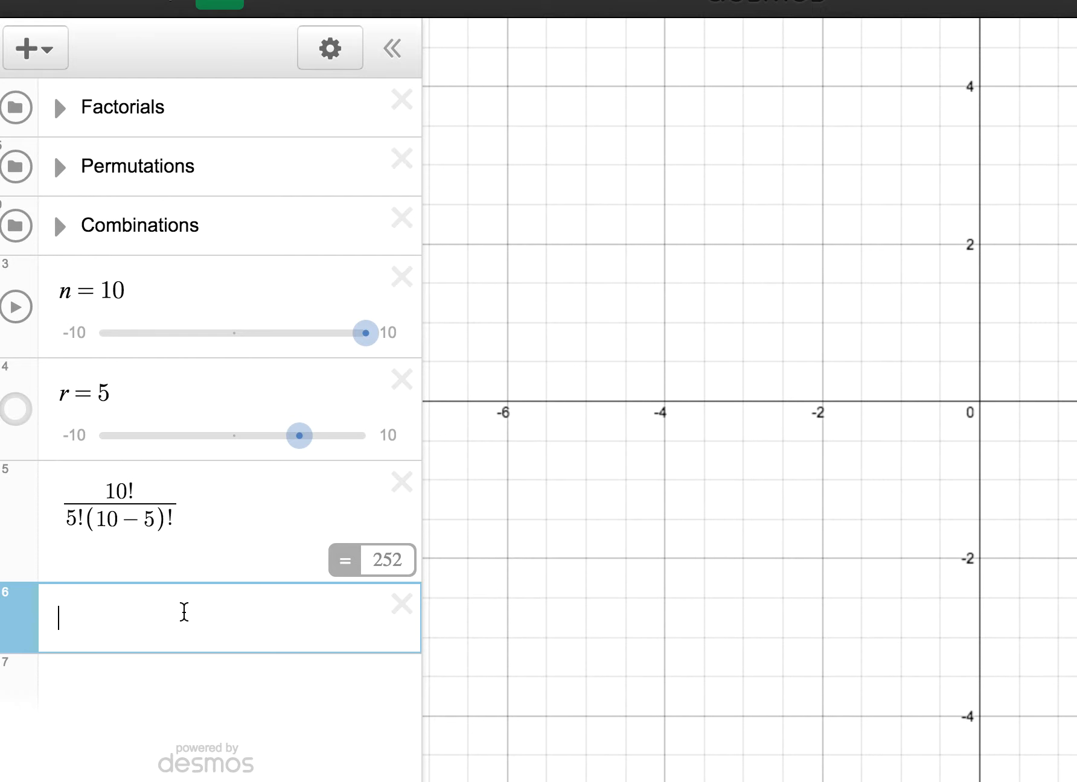
pyautogui.write('10!')
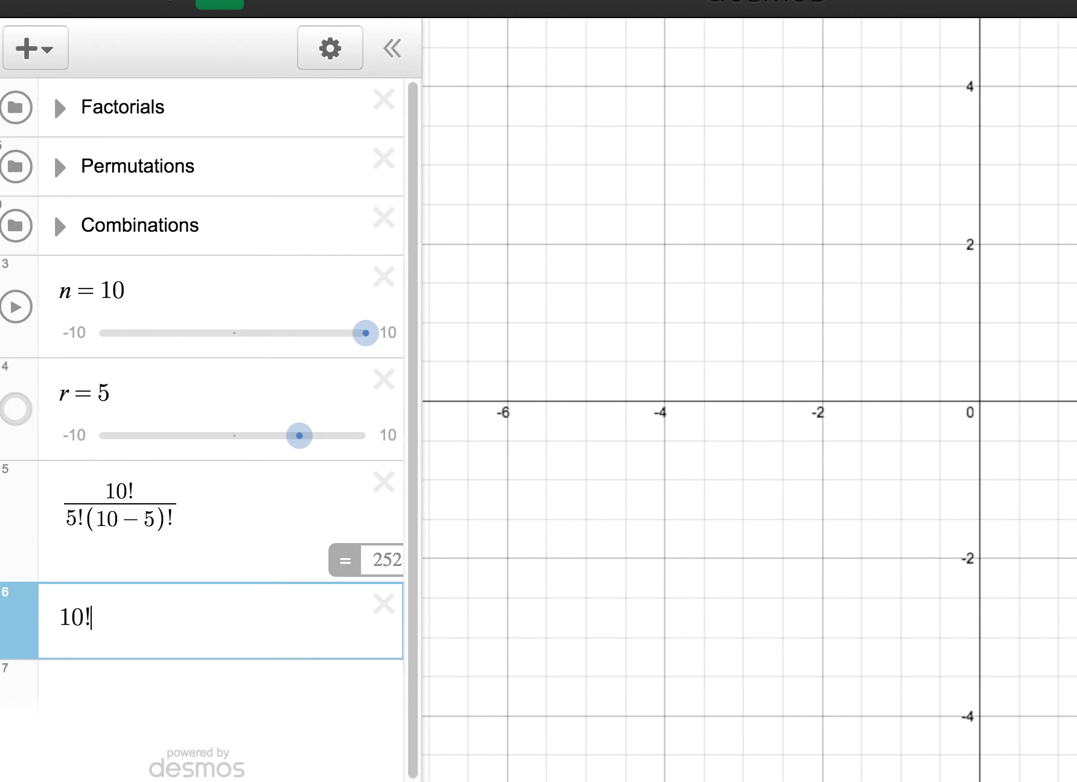
pyautogui.write('/')
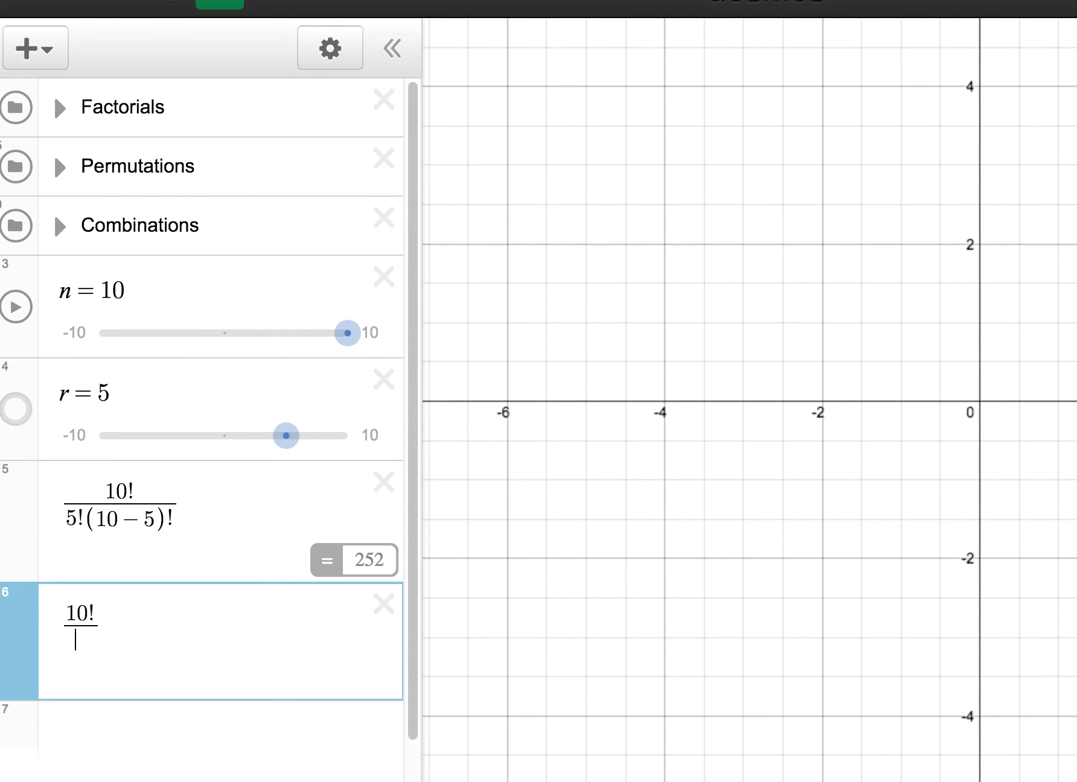
pyautogui.write('5!')
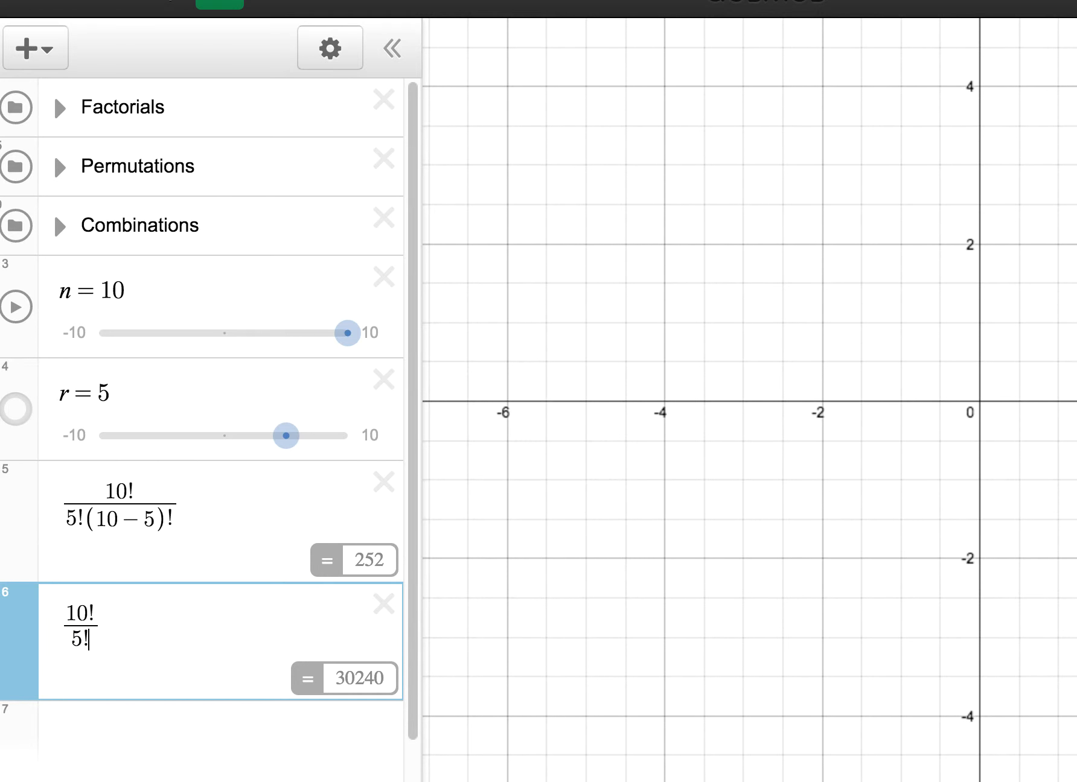
pyautogui.write('%!')
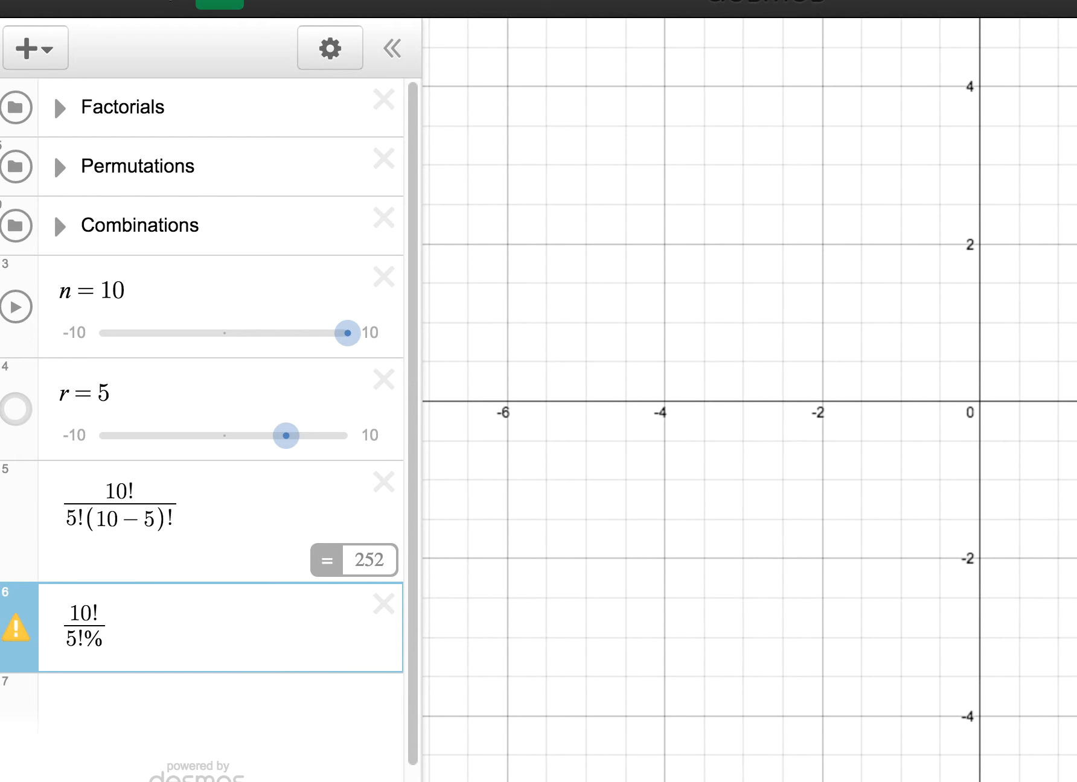
pyautogui.press('BackSpace')
pyautogui.press('BackSpace')
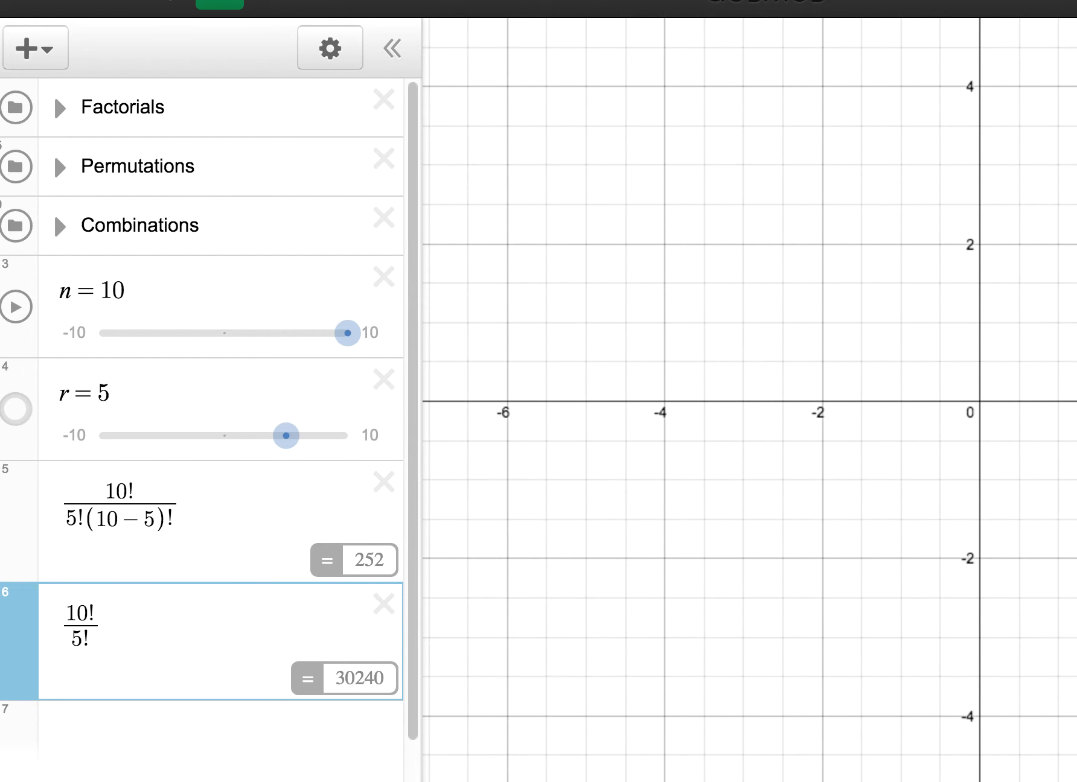
pyautogui.write('5!')
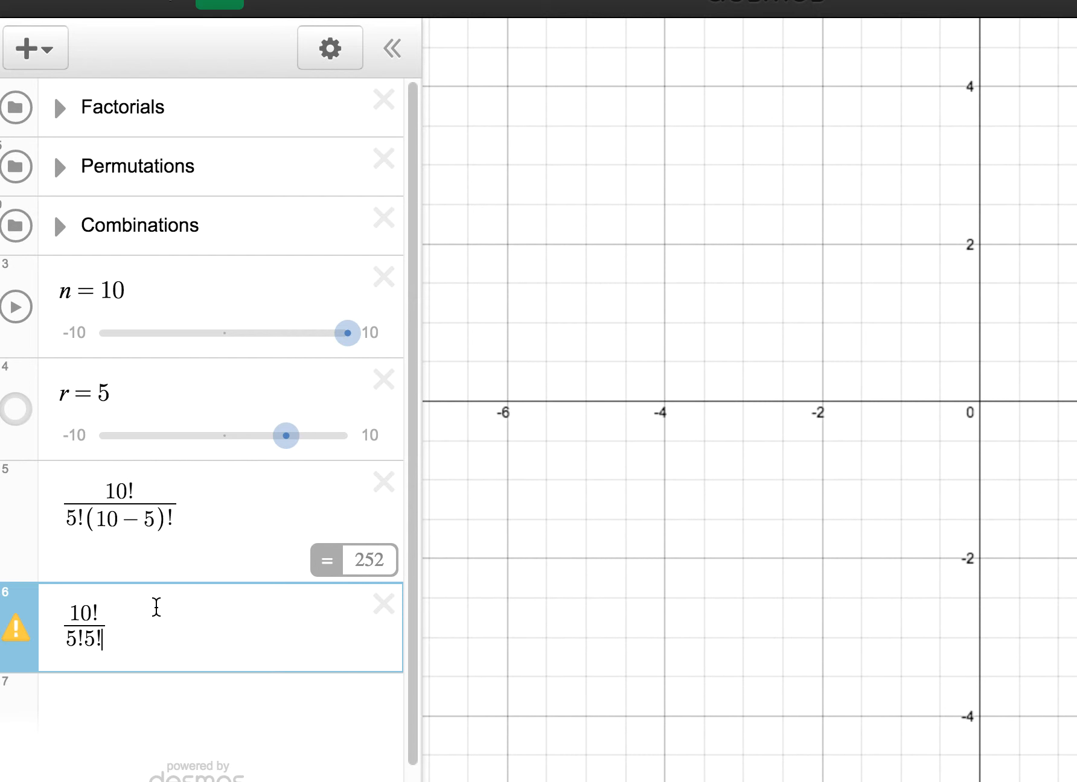
# Step: Insert a multiplication sign between the two 5! factors in the simplified fraction's denominator
pyautogui.moveTo(34, 641)
pyautogui.write('*')
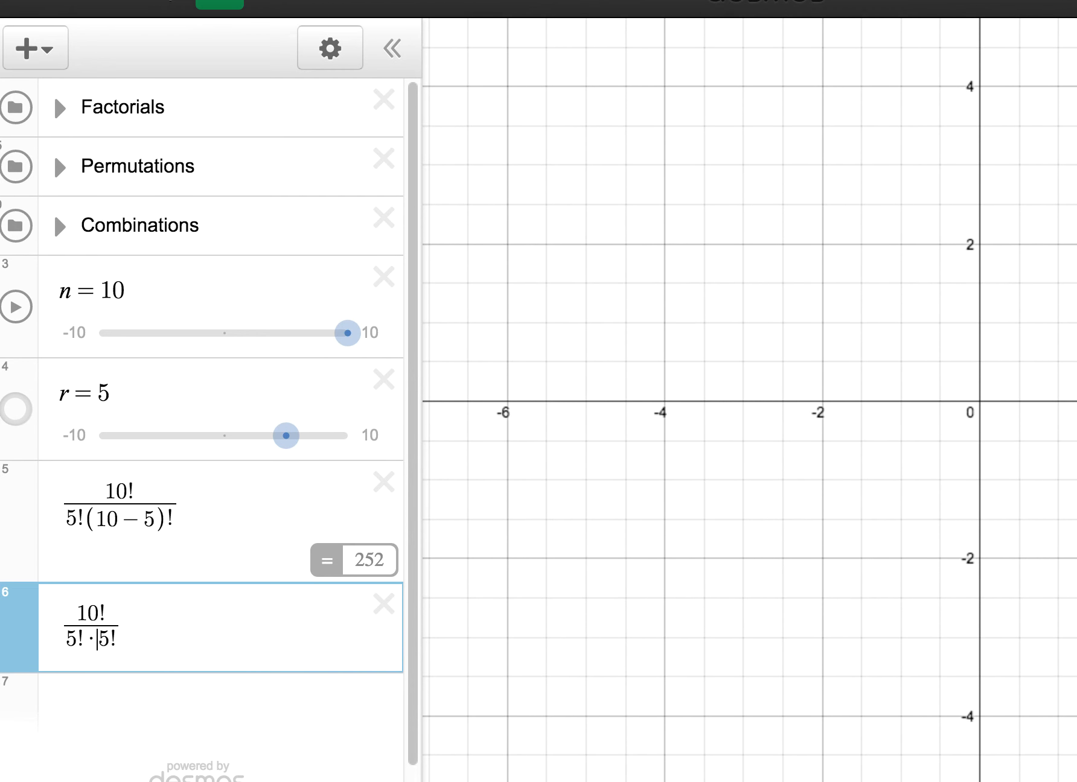
pyautogui.click(128, 626)
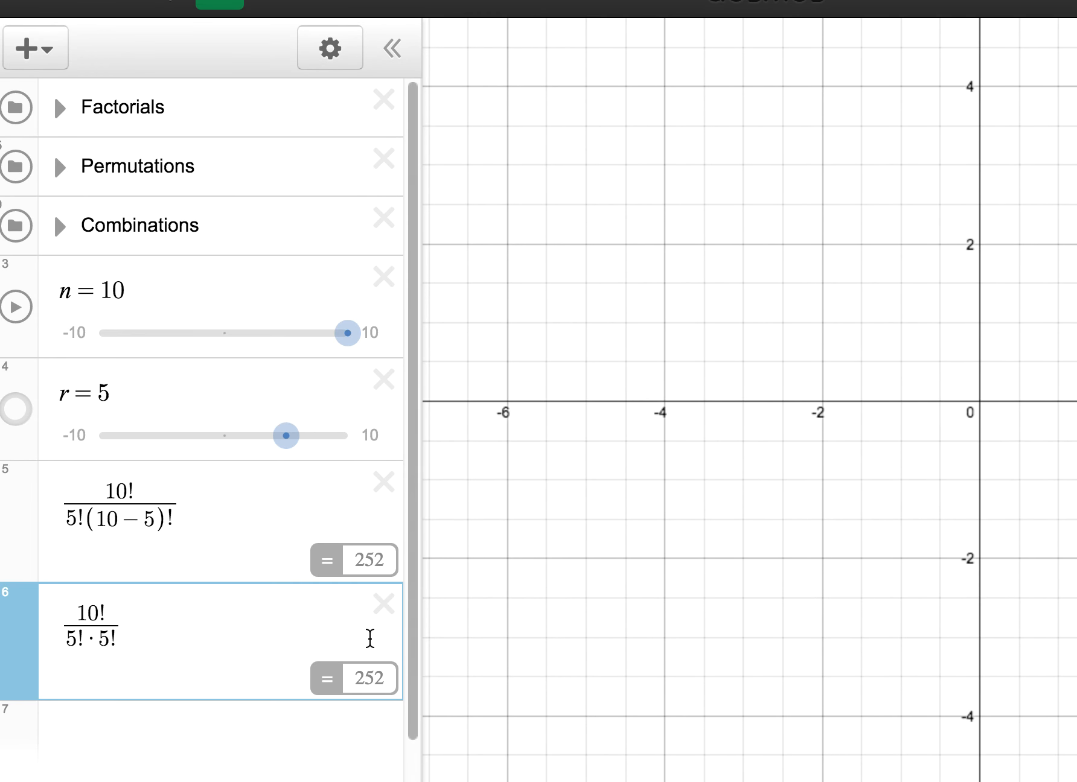